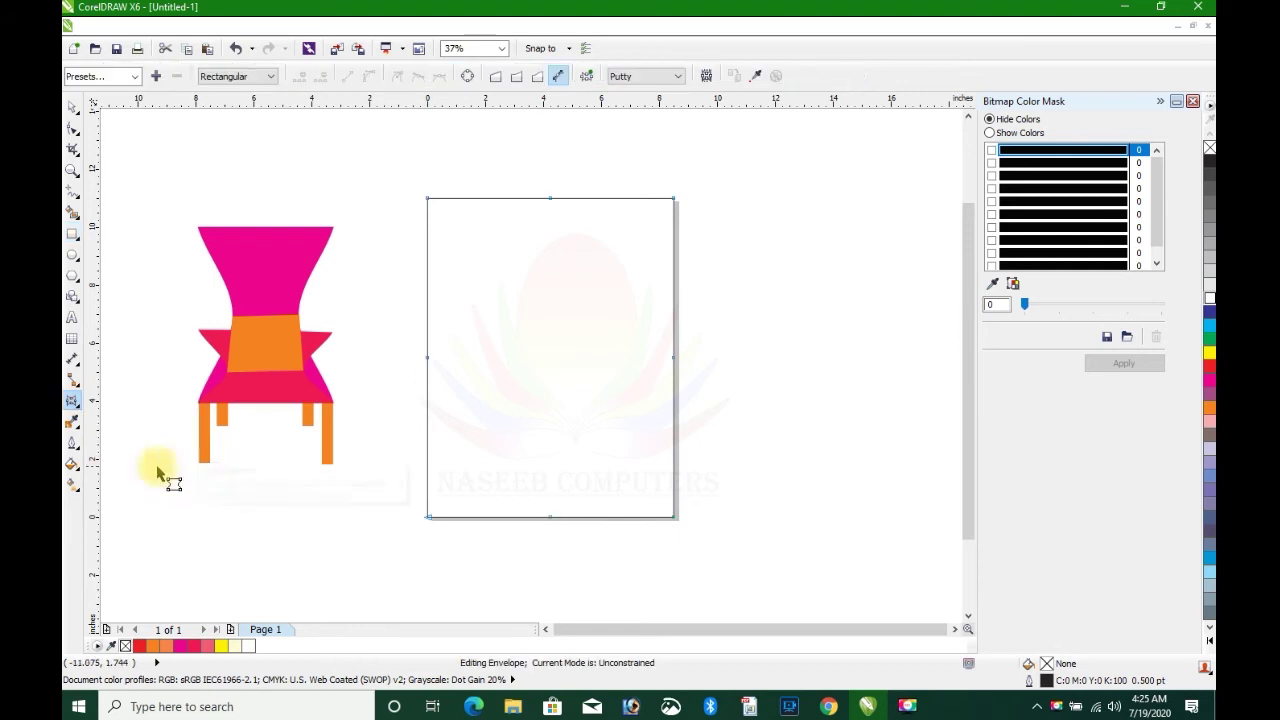
Pull the midpoints of the page-sized rectangle's left and right envelope edges inward to form a waist, and fill it with magenta.
click(427, 357)
drag(428, 358, 484, 368)
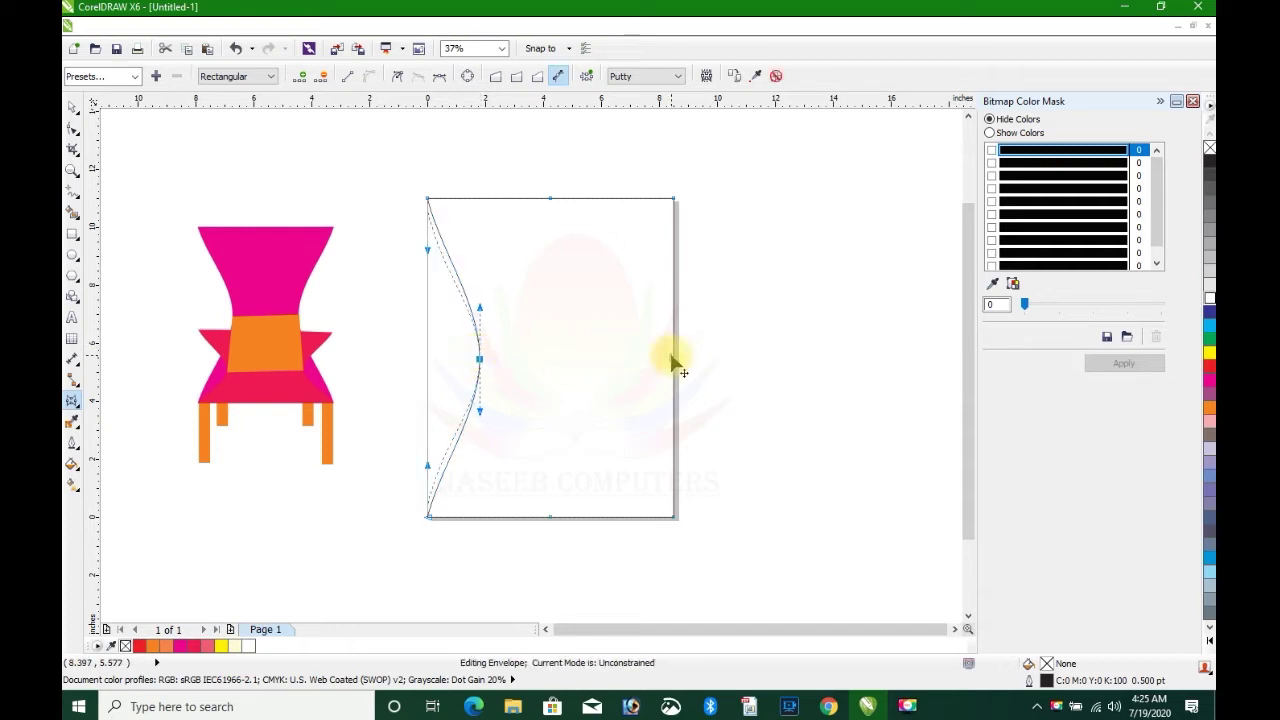
drag(672, 357, 619, 359)
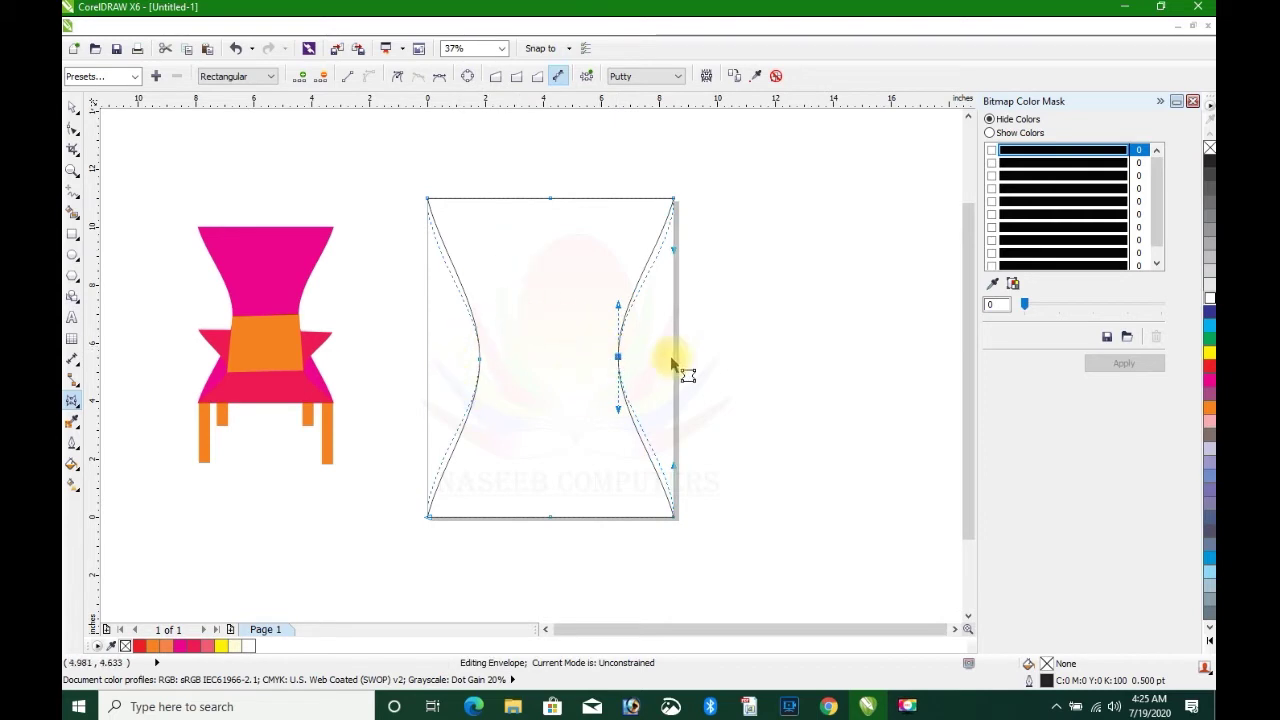
click(1209, 378)
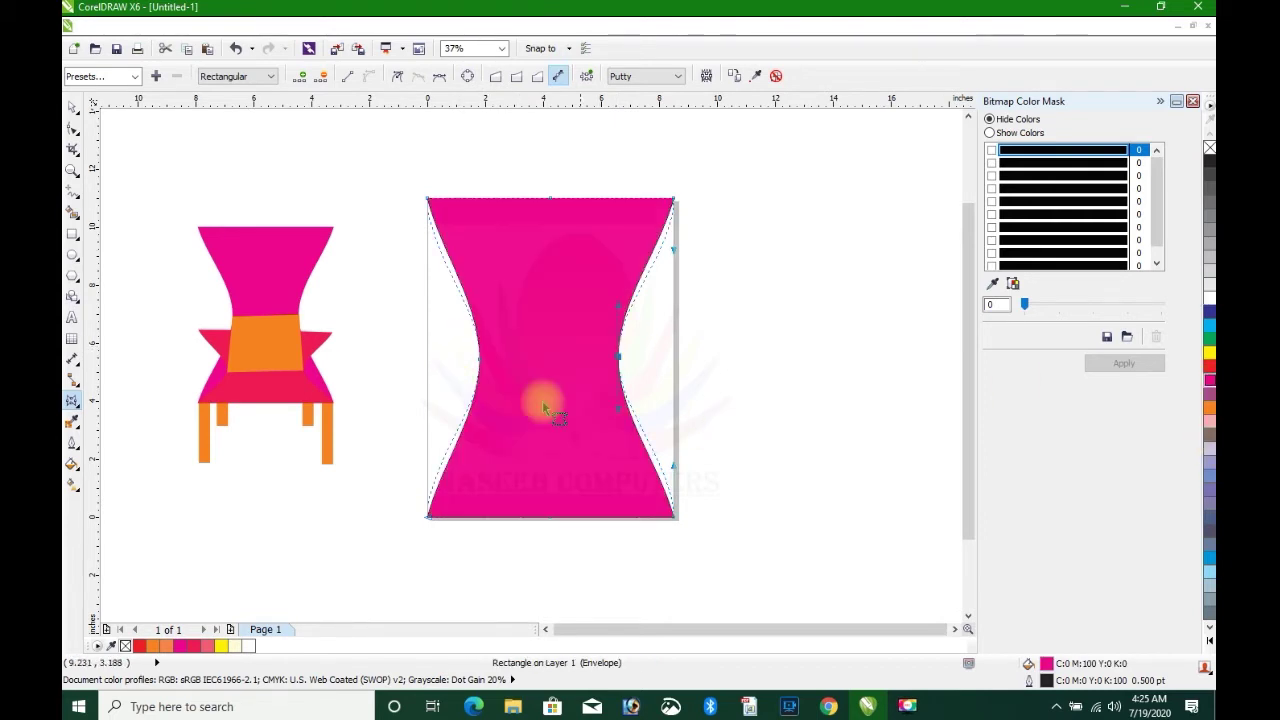
drag(619, 357, 627, 361)
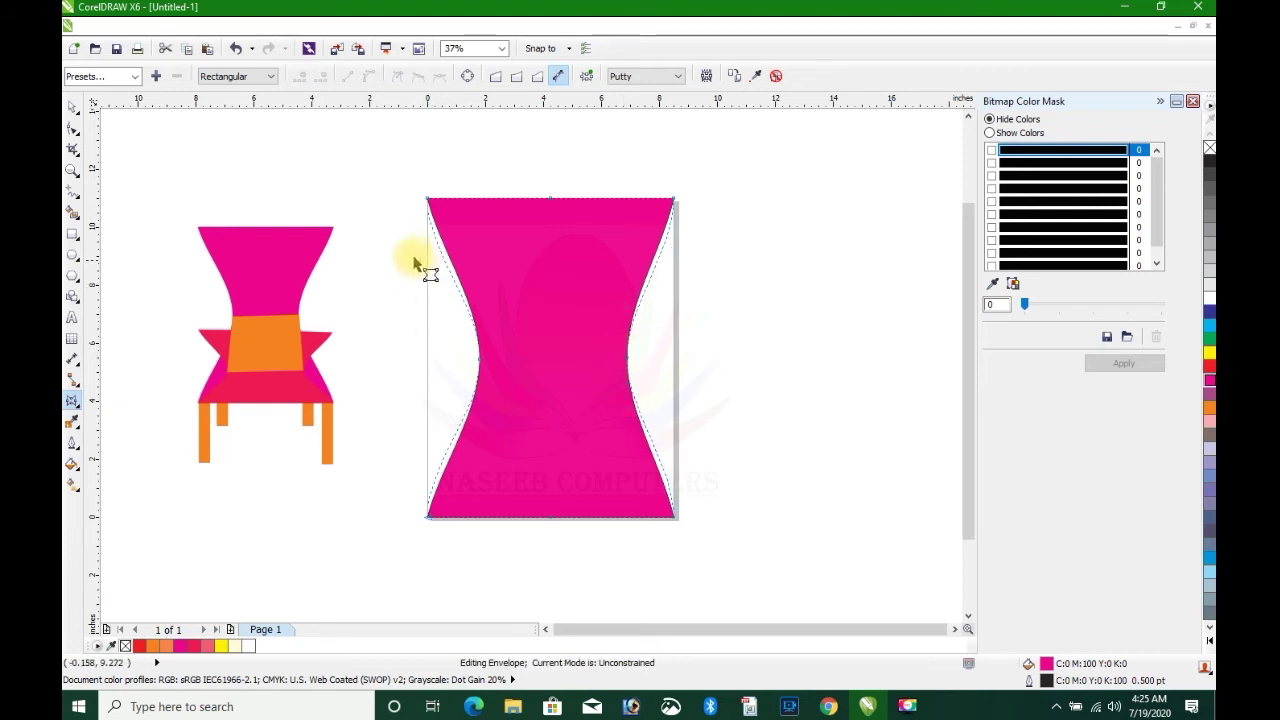
Make a copy of the waisted magenta shape scaled to 50% height, covering the lower half of the original.
click(73, 110)
click(571, 314)
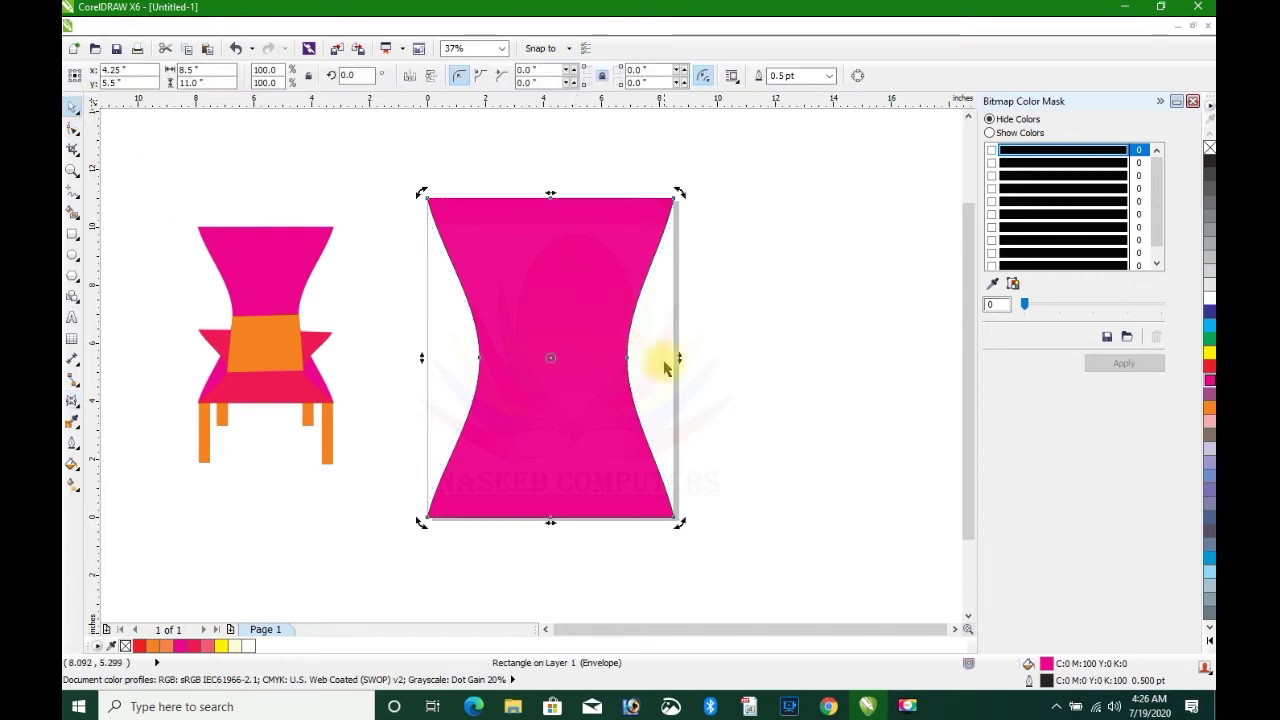
click(575, 260)
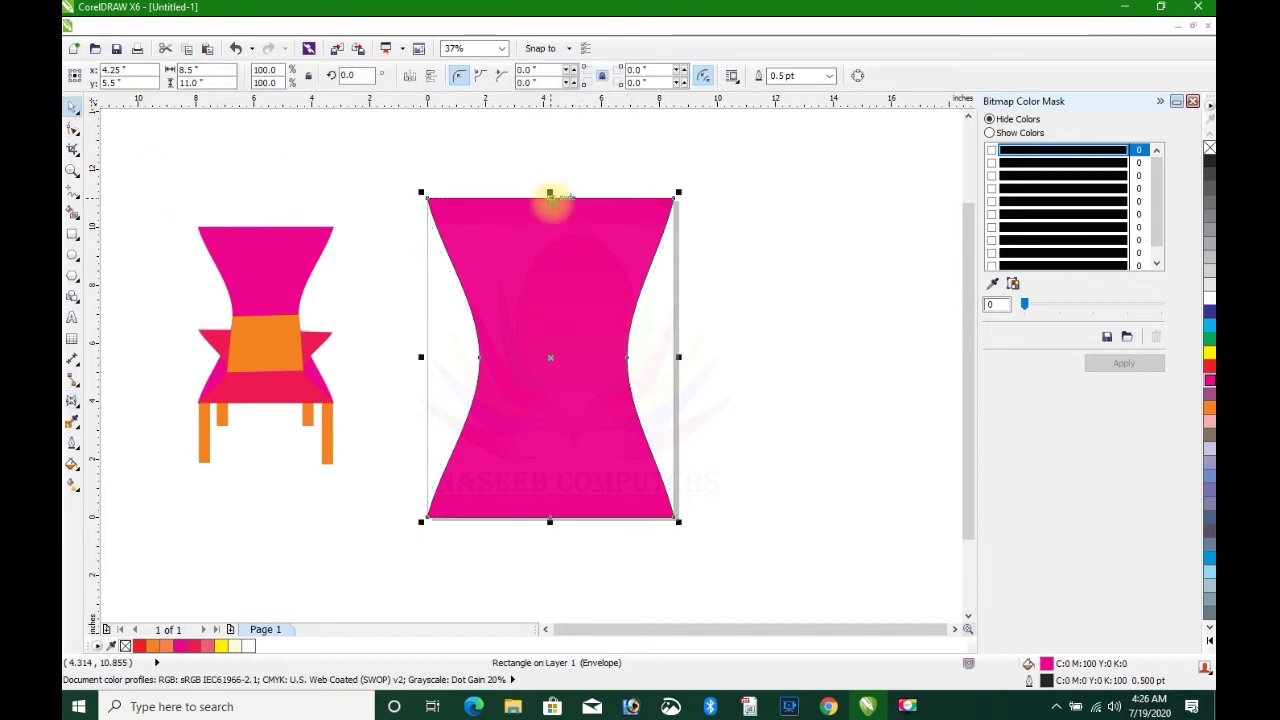
drag(550, 193, 550, 355)
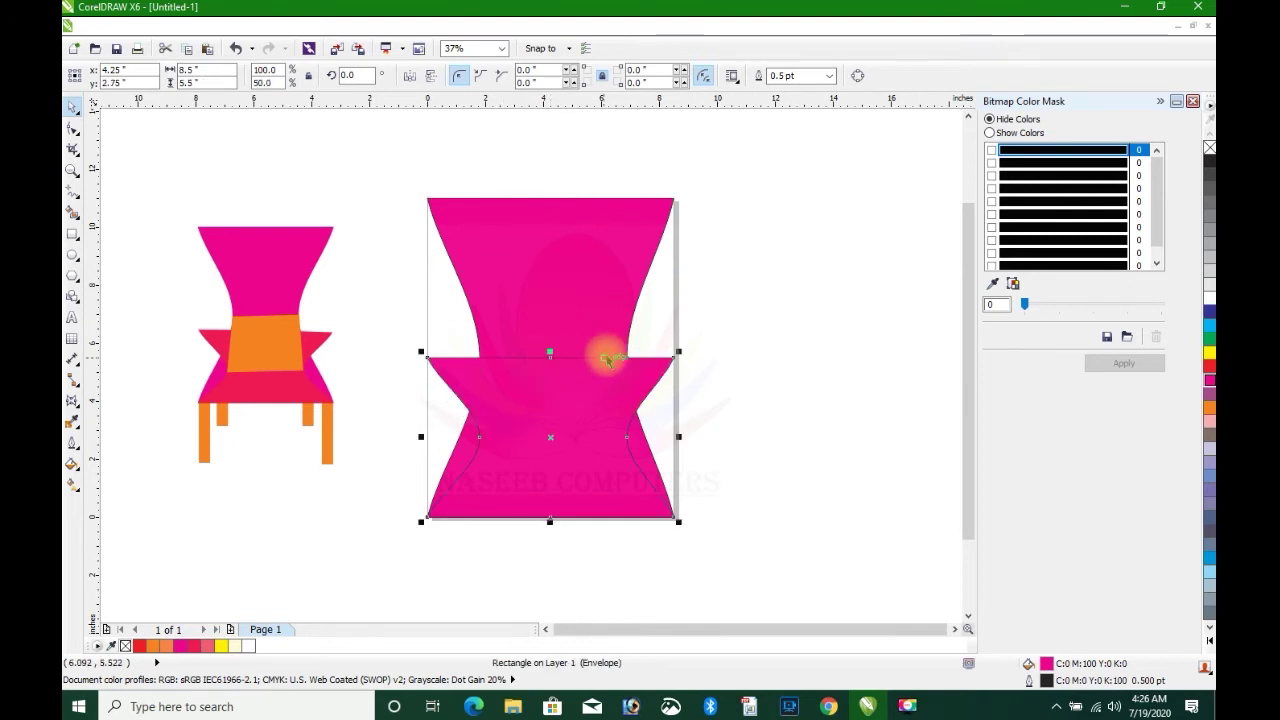
Draw a rectangle about 4.4 by 3.4 inches, centre it over the waist of the chair, and convert it to curves.
click(74, 236)
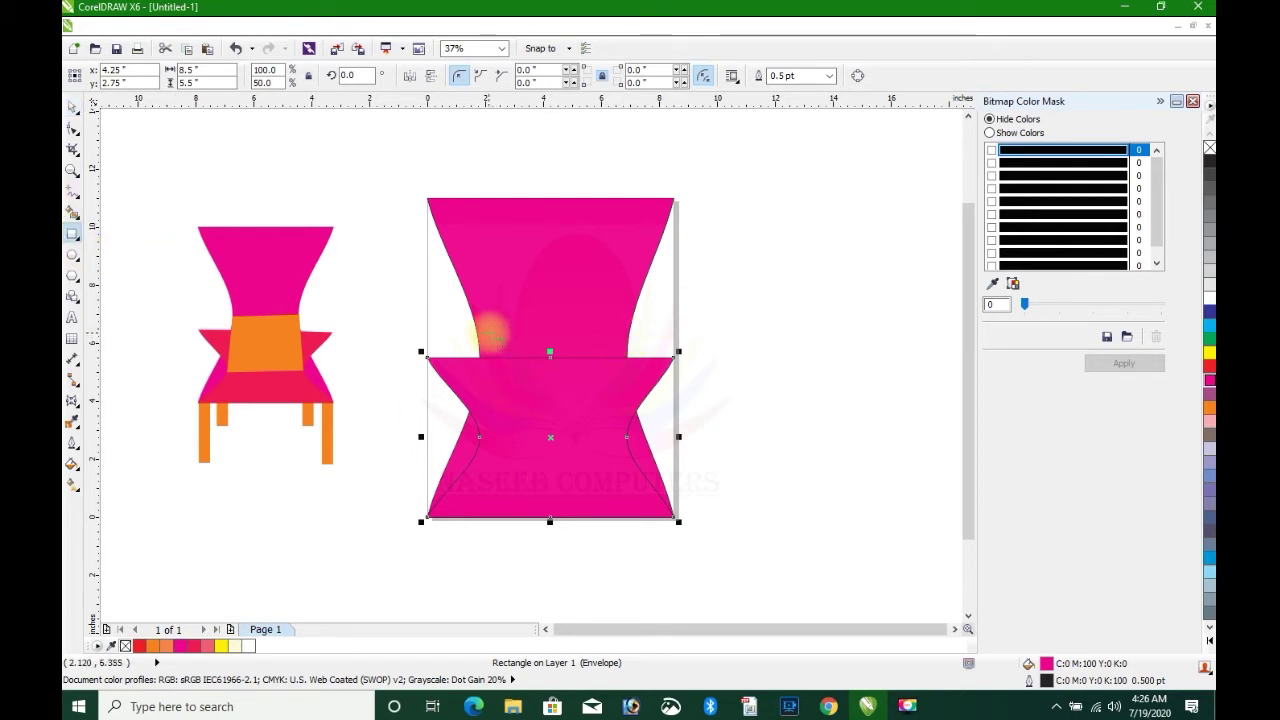
mouse_move(488, 332)
mouse_down()
mouse_move(591, 443)
mouse_move(616, 432)
mouse_up()
drag(551, 381, 550, 397)
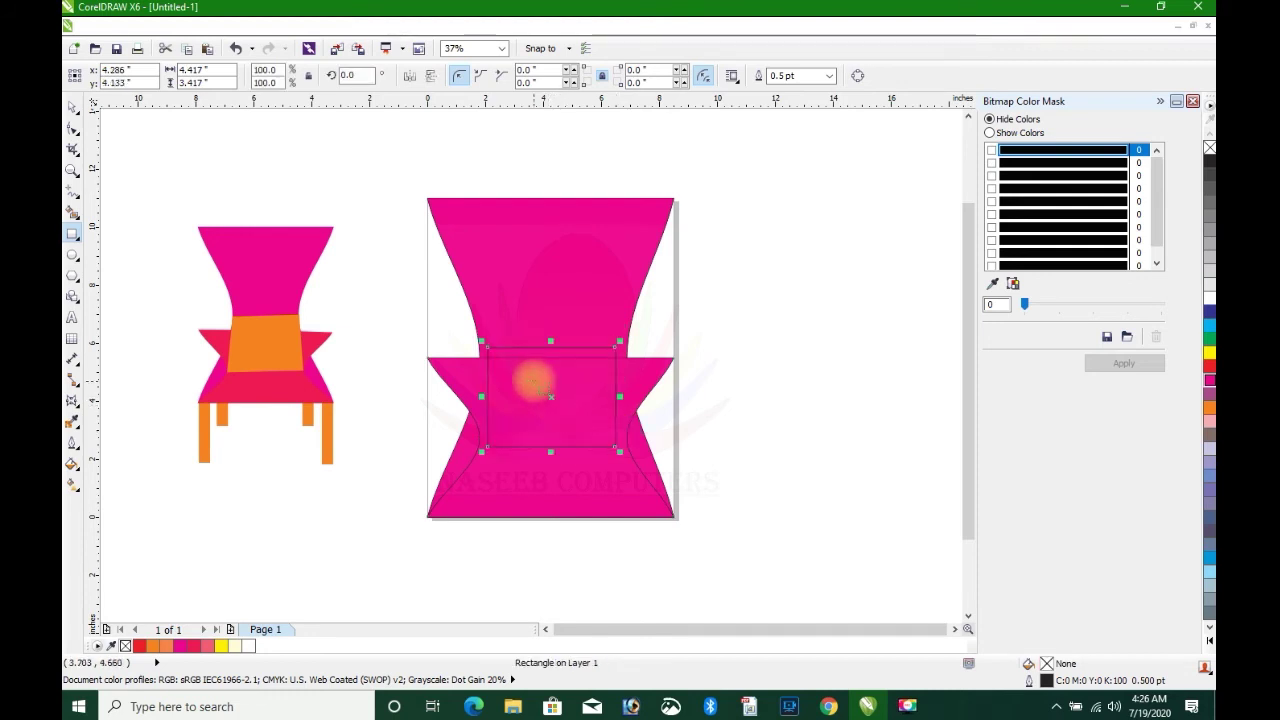
click(247, 28)
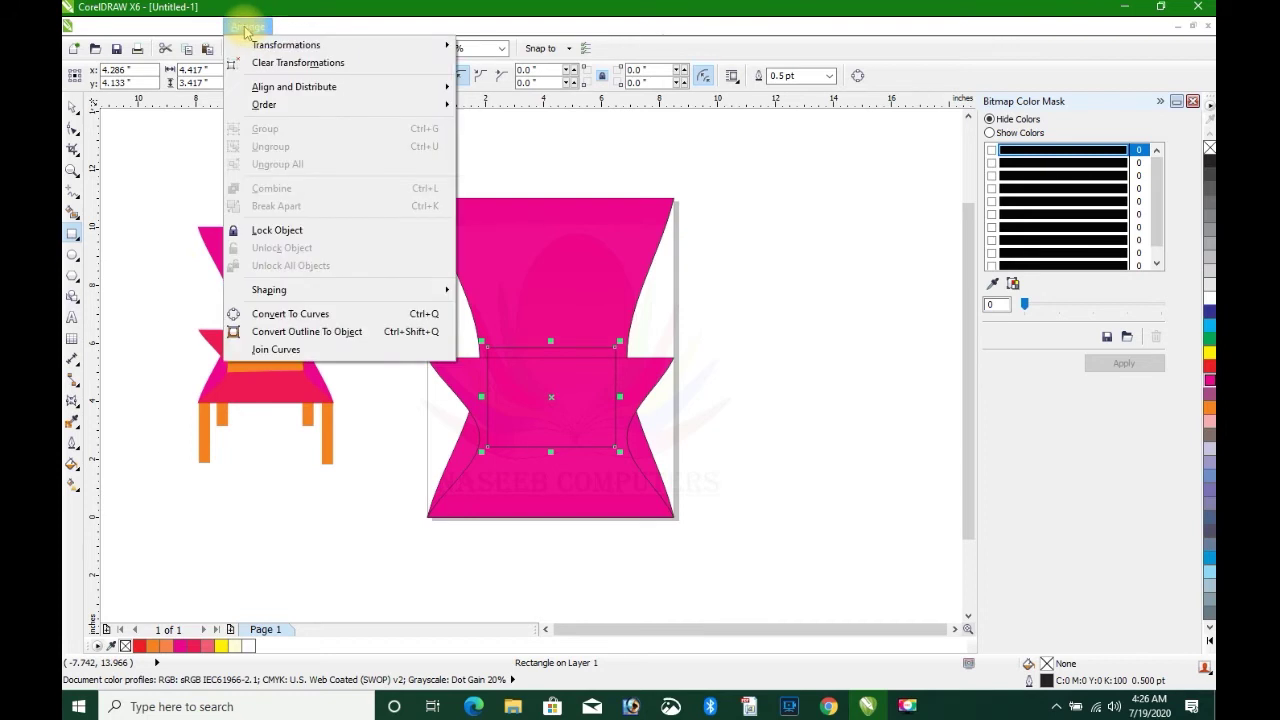
click(320, 316)
Reshape the rectangle's corner nodes so its upper corners meet the backrest edges and its lower edge extends down the seat.
click(72, 128)
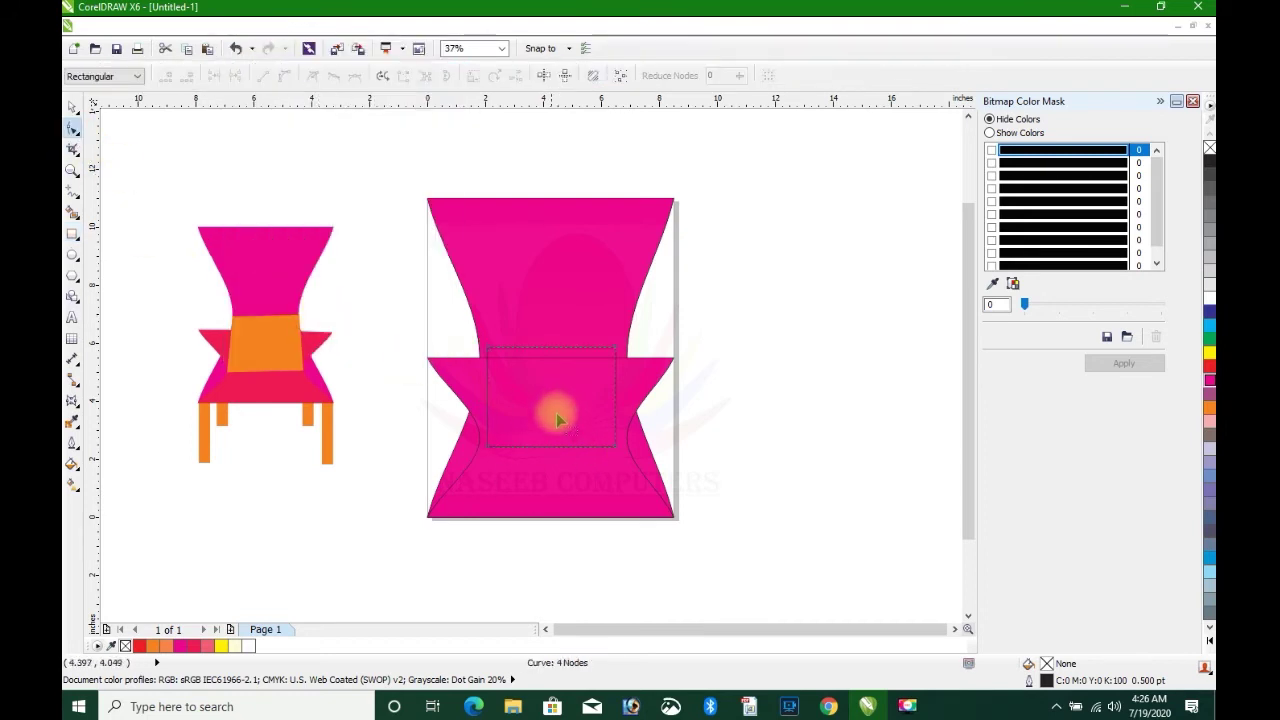
click(613, 452)
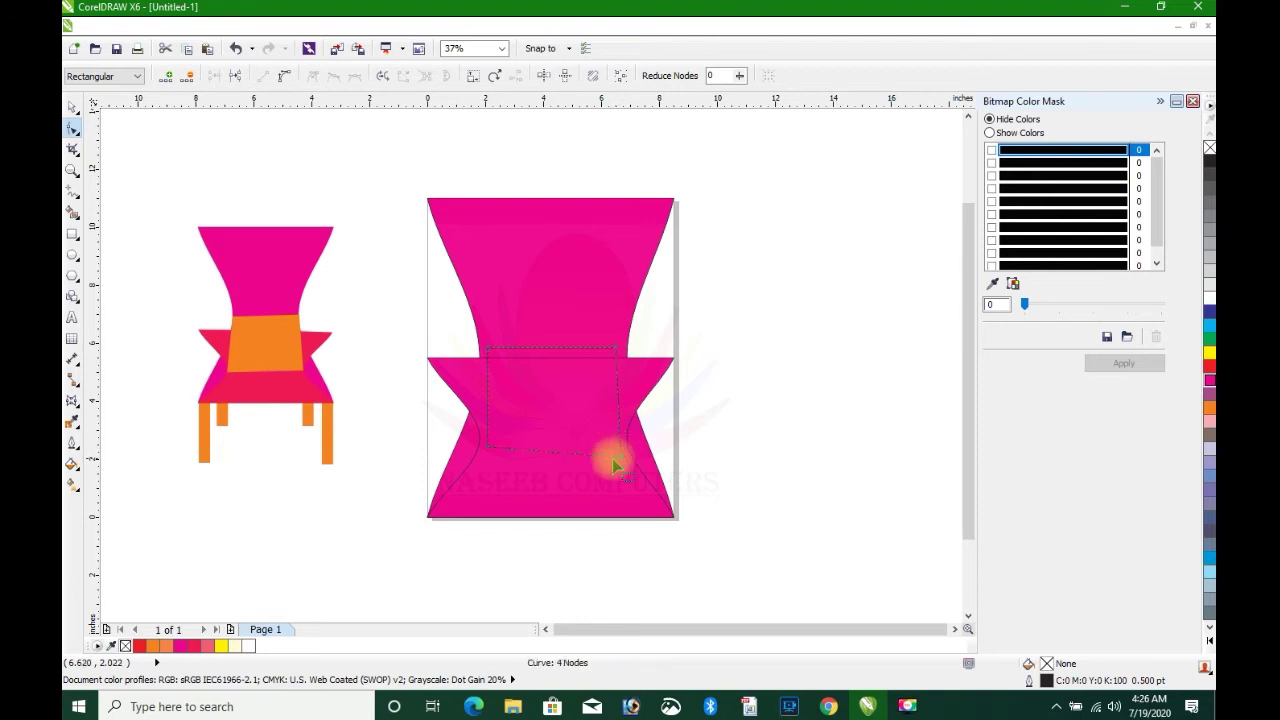
drag(613, 462, 491, 457)
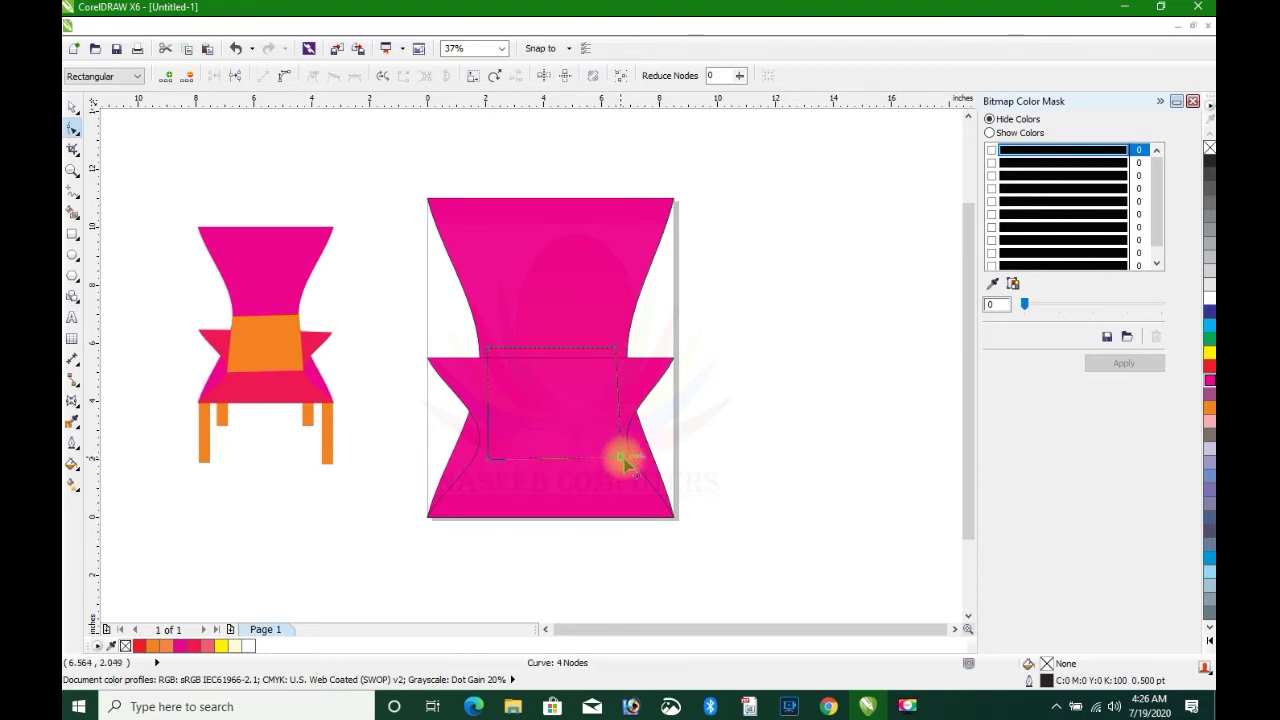
drag(622, 462, 625, 462)
drag(486, 463, 479, 471)
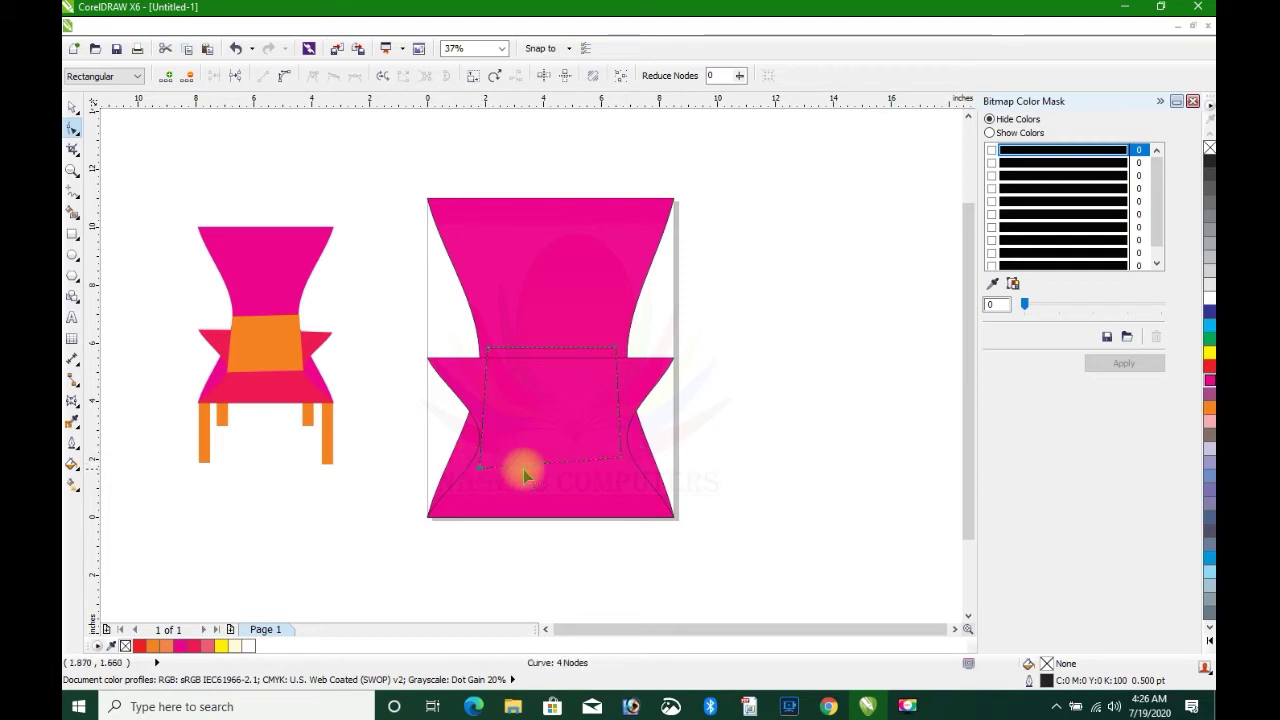
drag(620, 457, 626, 469)
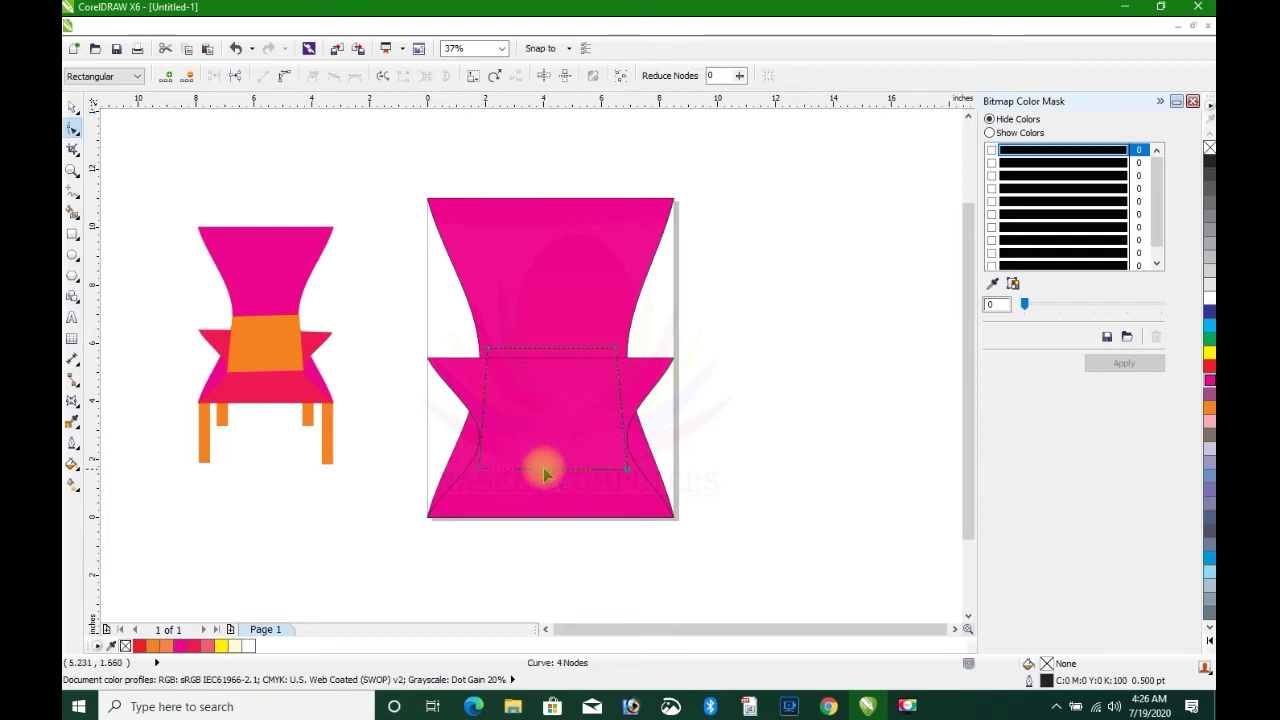
drag(481, 478, 477, 484)
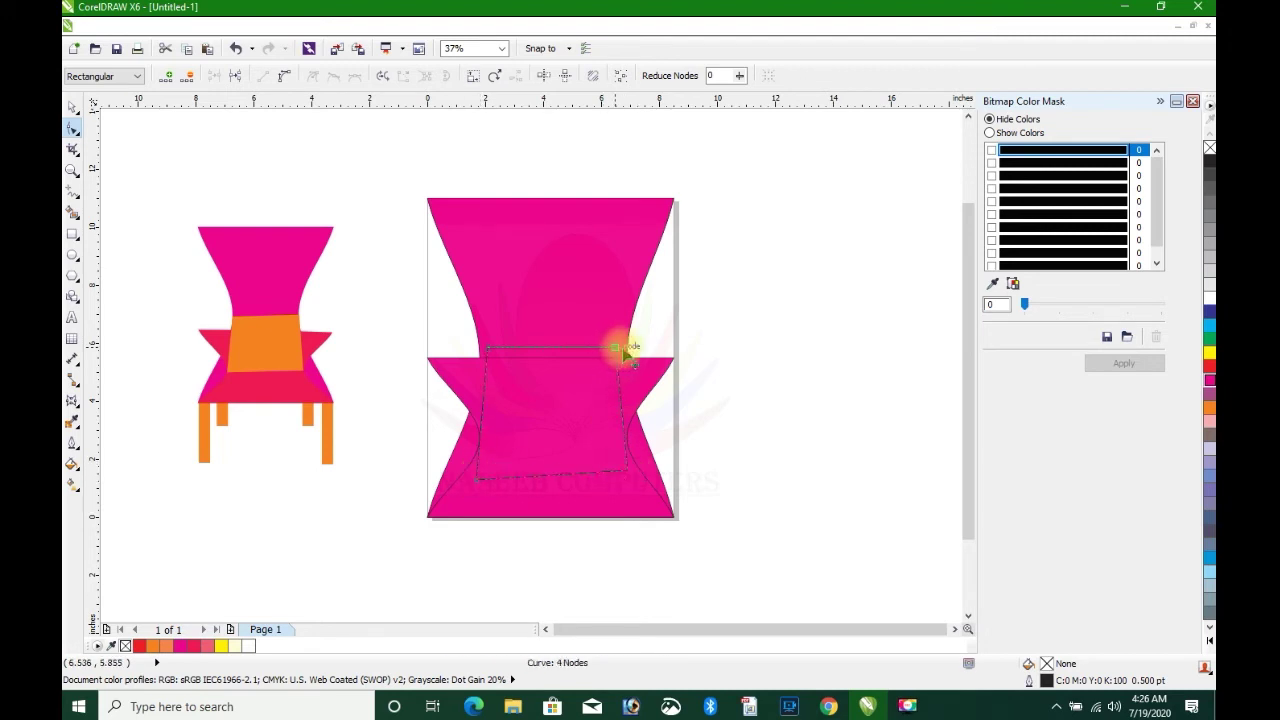
drag(623, 349, 626, 348)
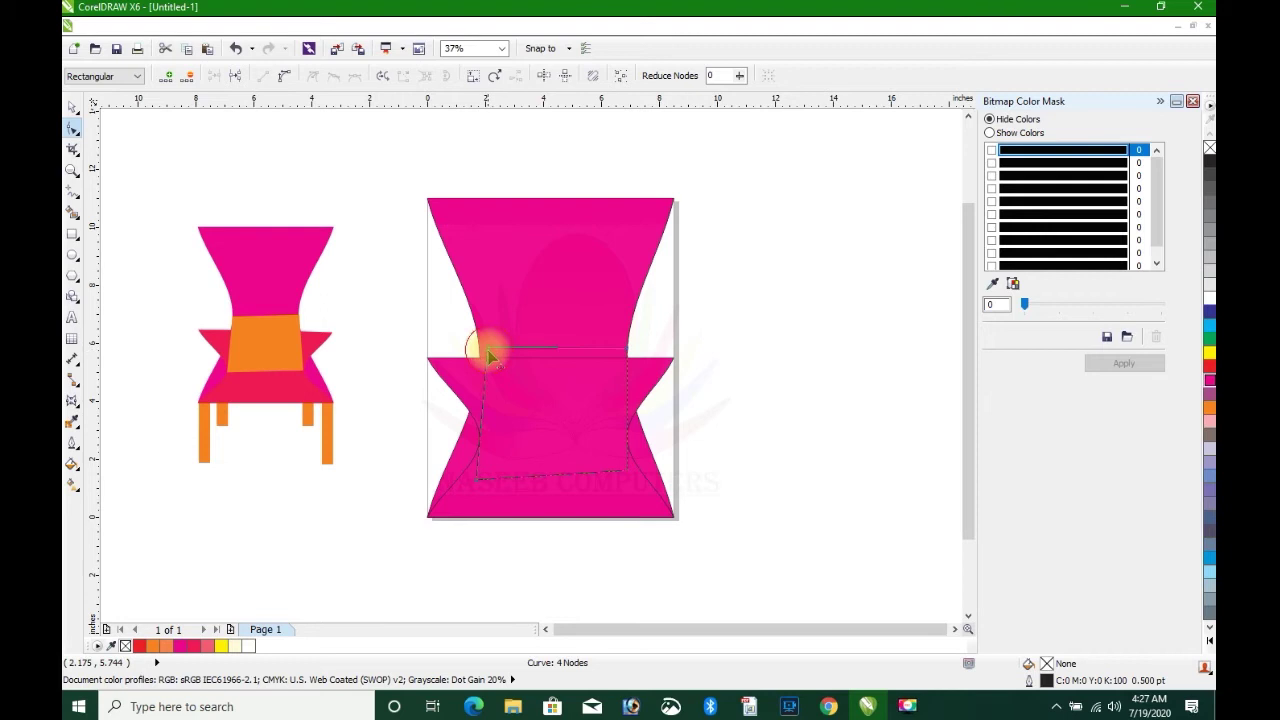
drag(489, 356, 478, 351)
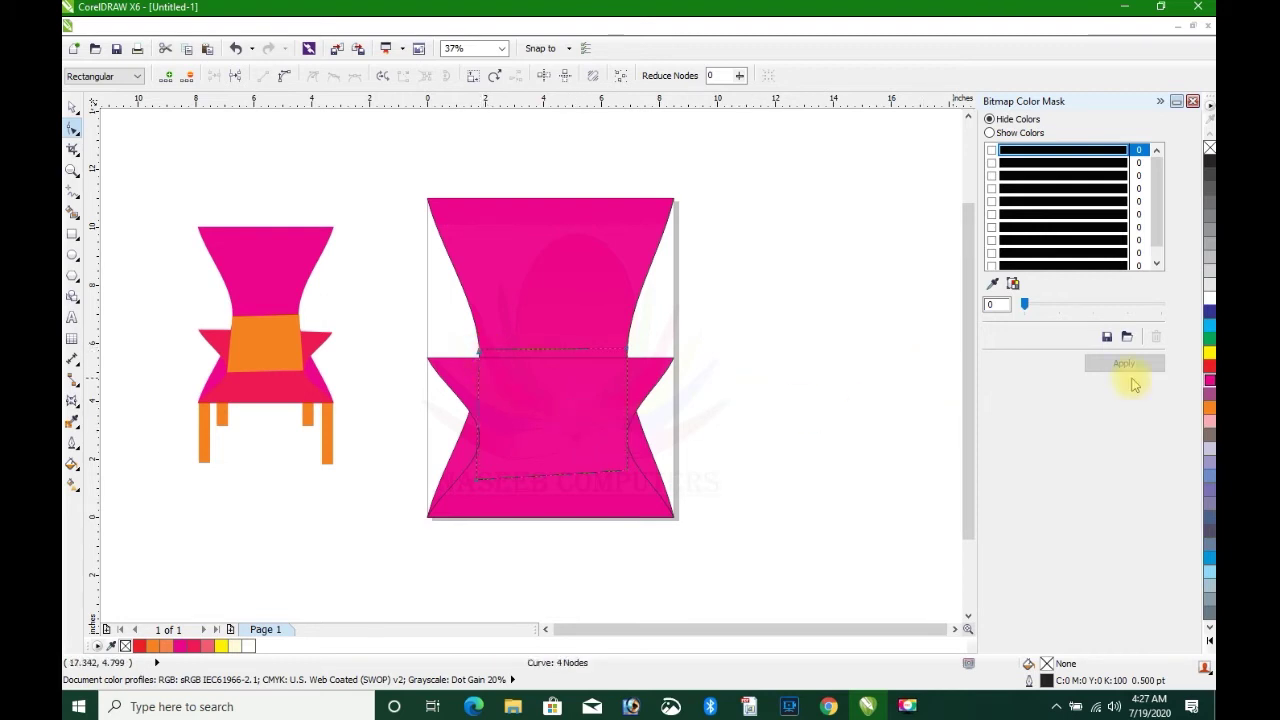
Fill the centre panel with white and adjust its lower-right corner node to level the bottom edge.
click(1209, 297)
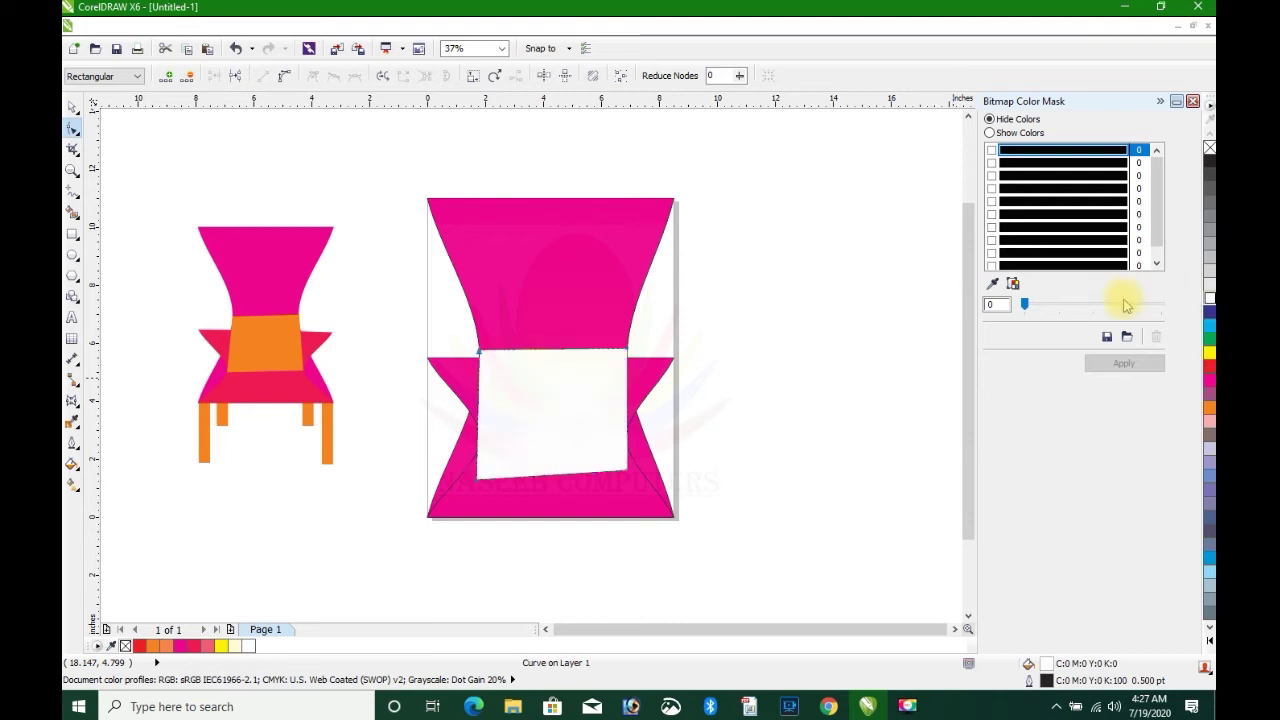
drag(630, 478, 631, 479)
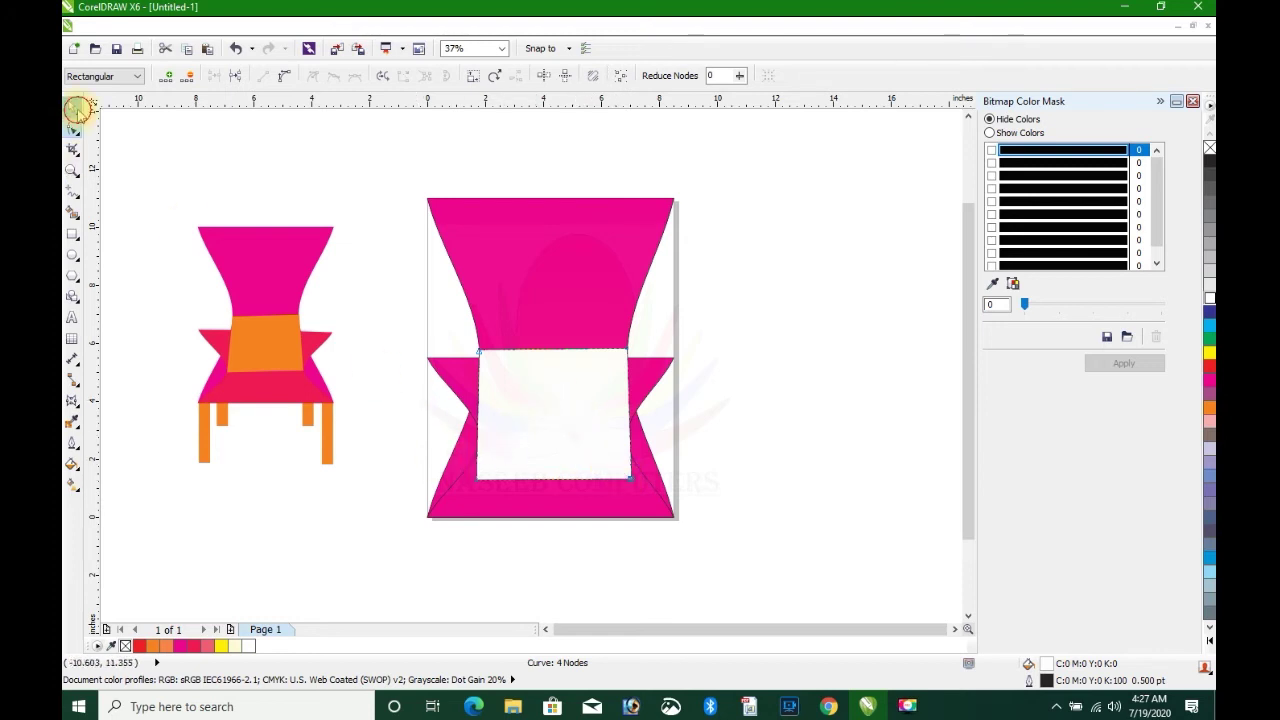
click(72, 106)
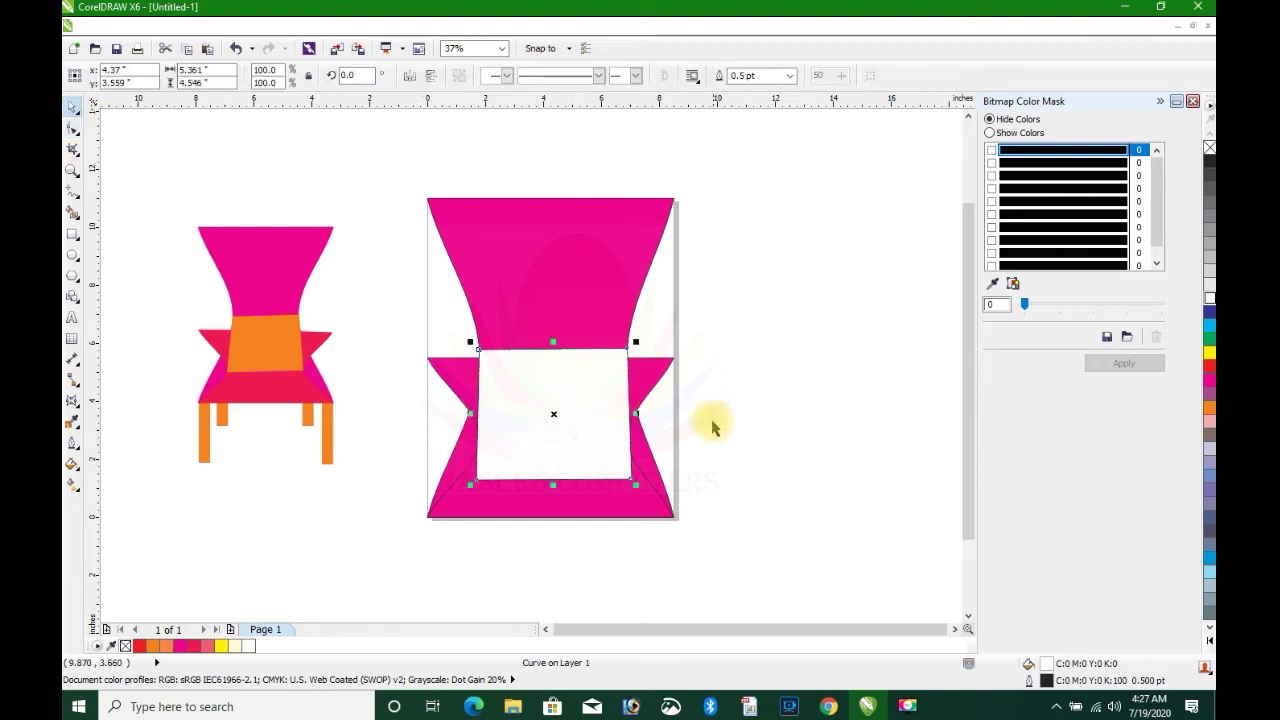
Apply a pattern fill to the centre panel using the red strawberry bitmap.
click(72, 464)
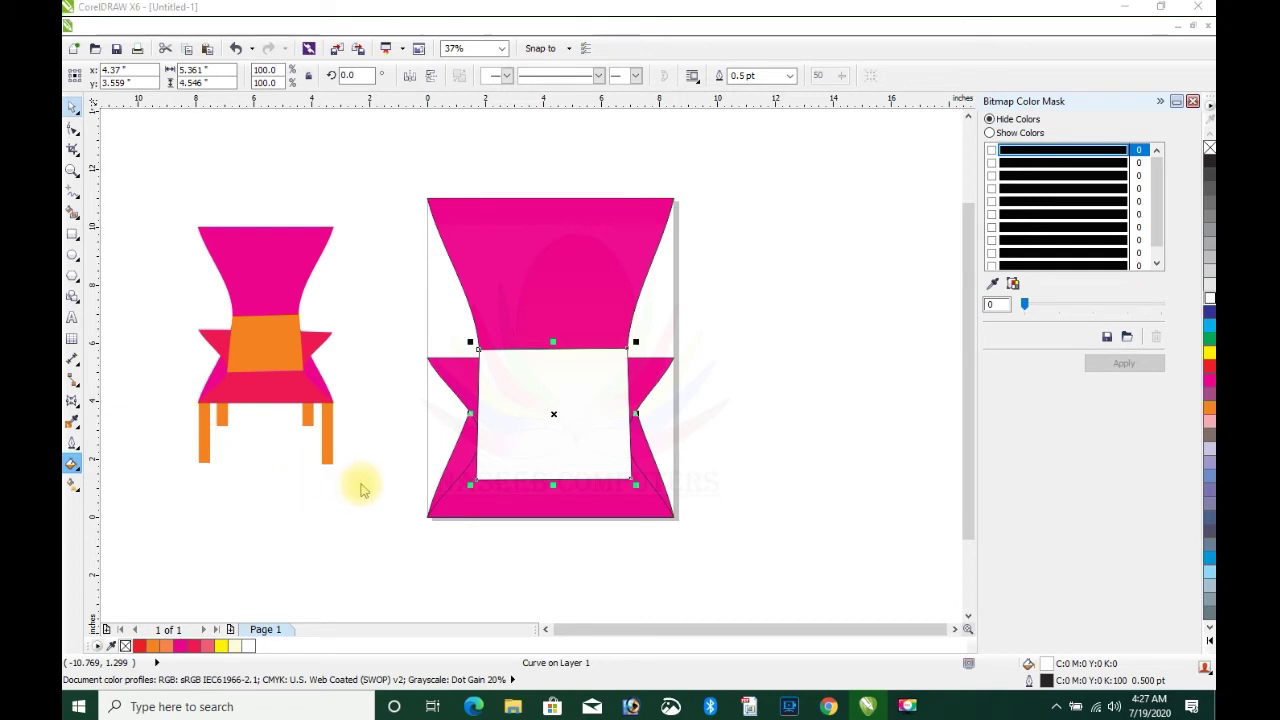
click(538, 270)
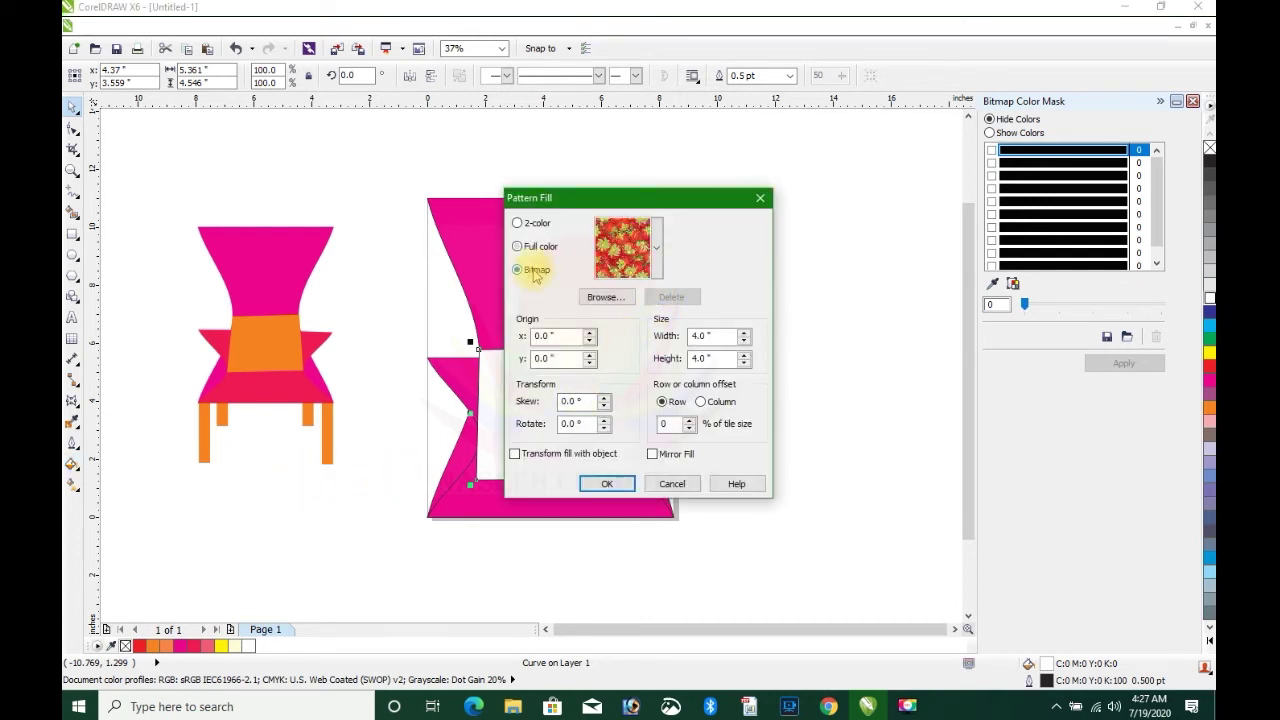
click(607, 484)
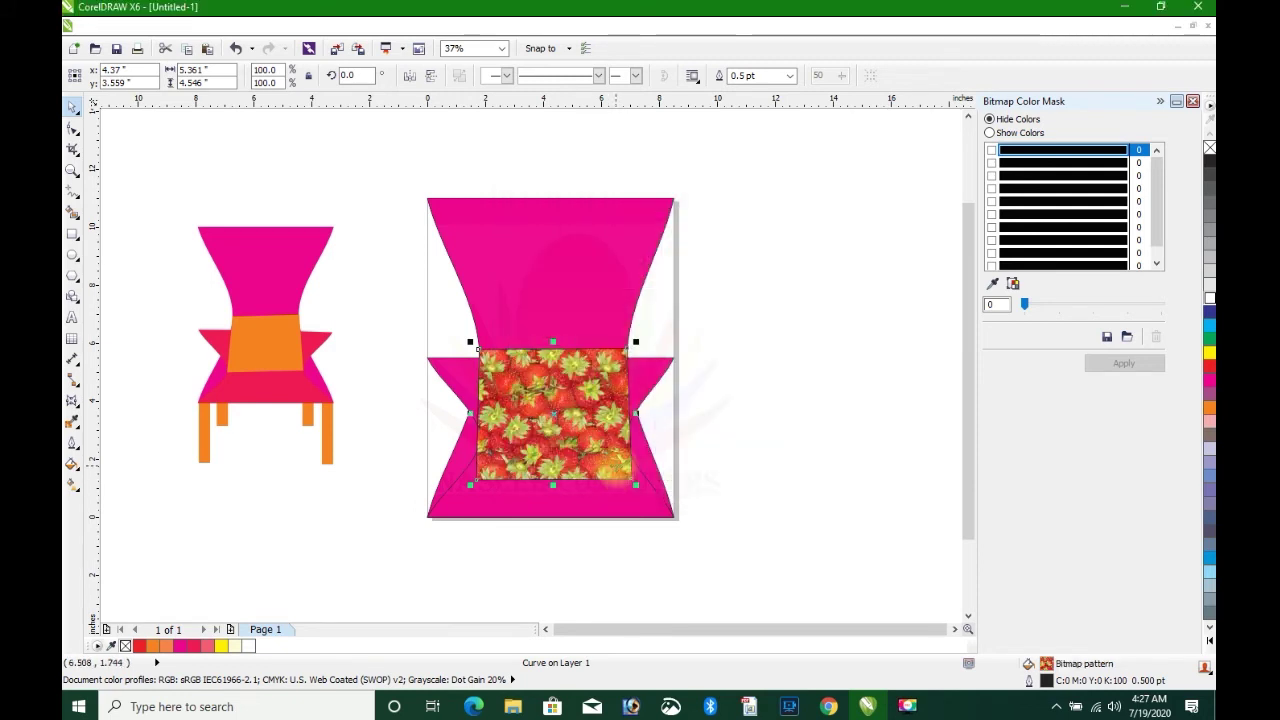
Fill the centre panel with the red-and-white star tile bitmap pattern.
click(72, 463)
click(135, 497)
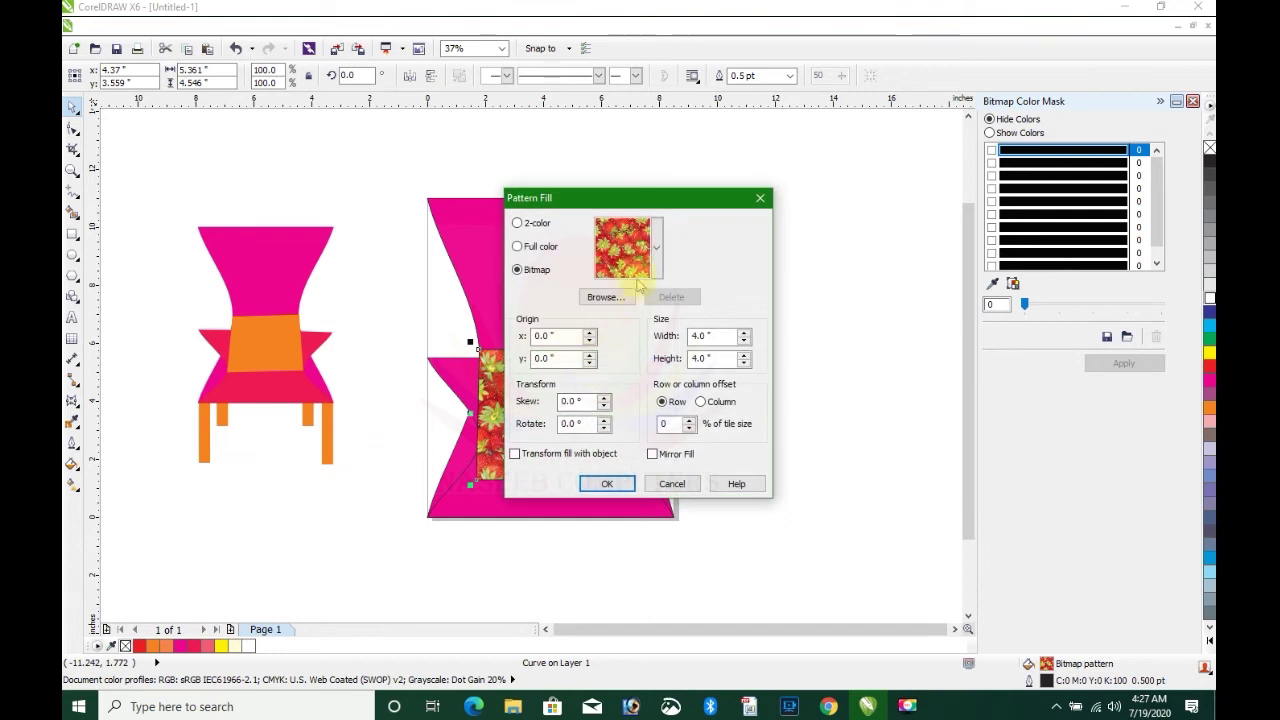
click(657, 258)
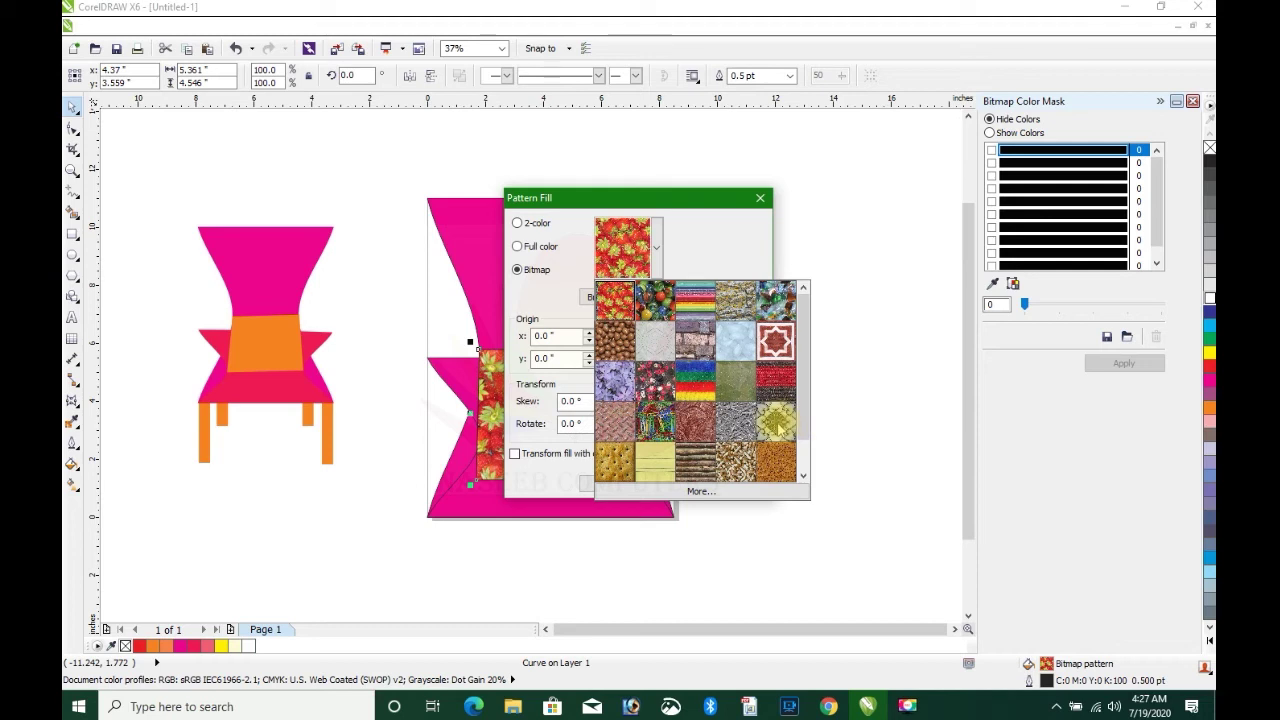
click(778, 342)
click(608, 484)
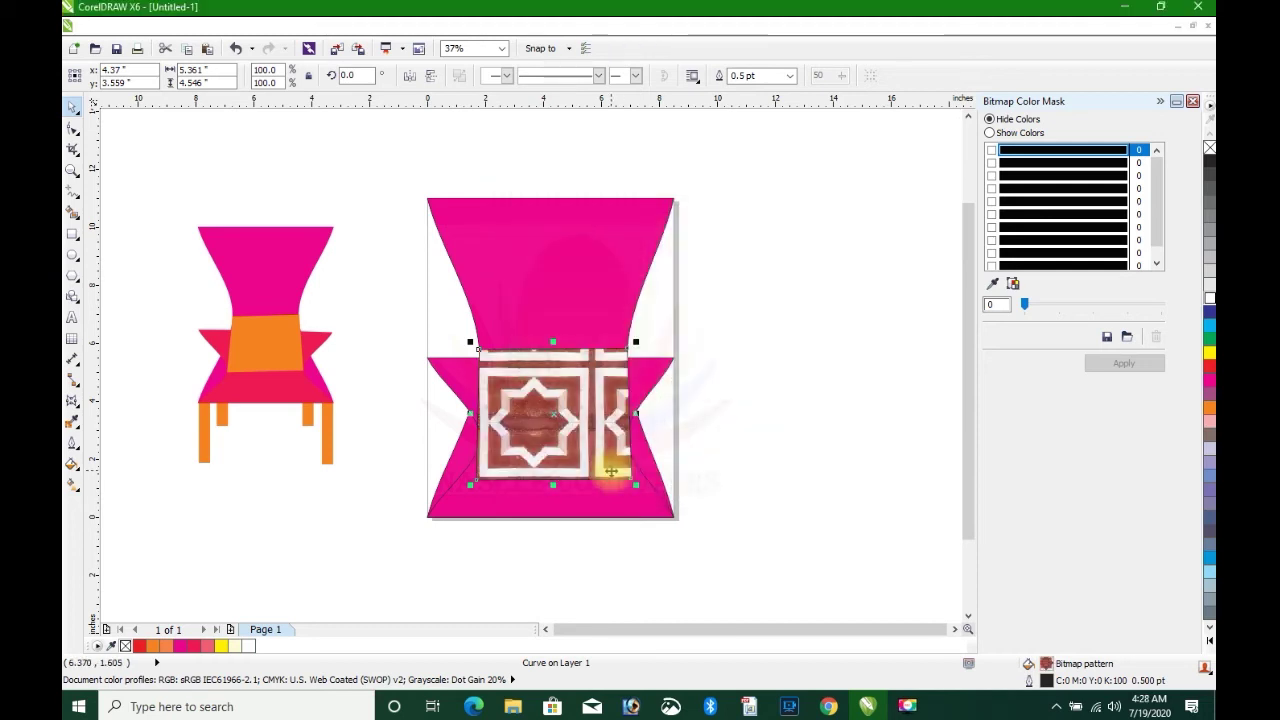
Widen the centre panel to about 5.48 inches, centre the star pattern in it, and enlarge the tile to about 5.06 inches.
drag(636, 413, 638, 413)
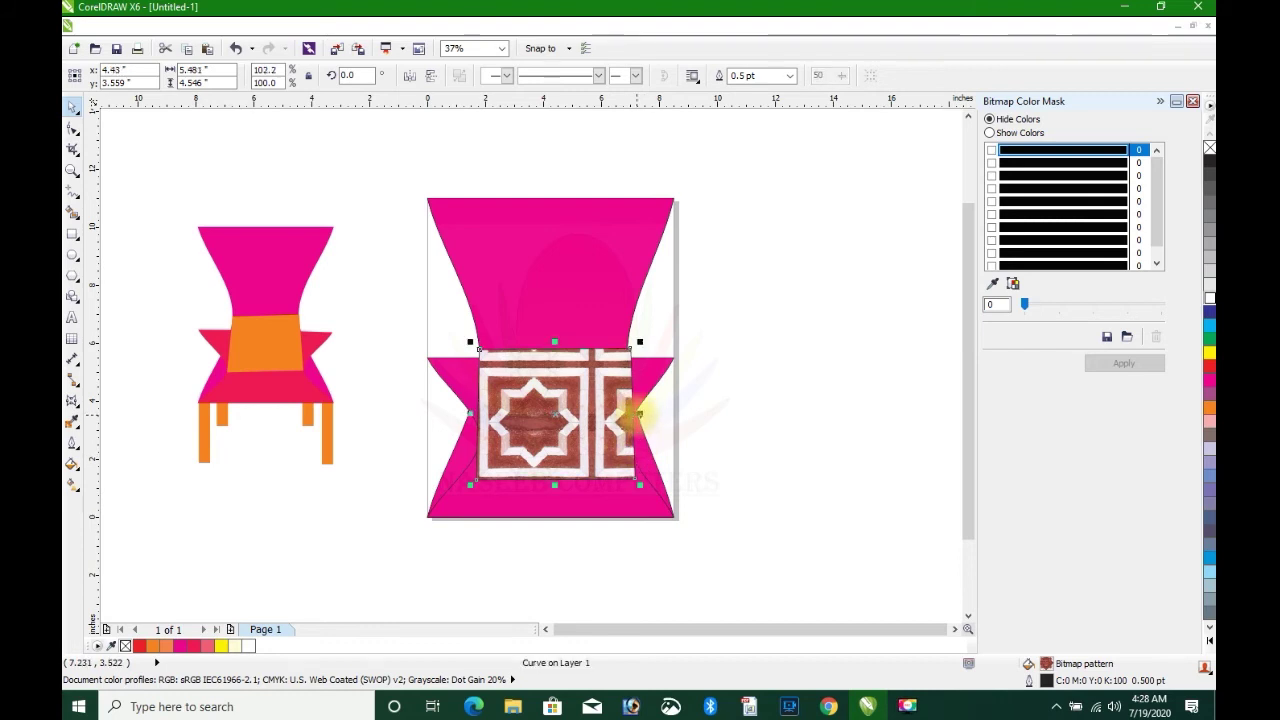
key(g)
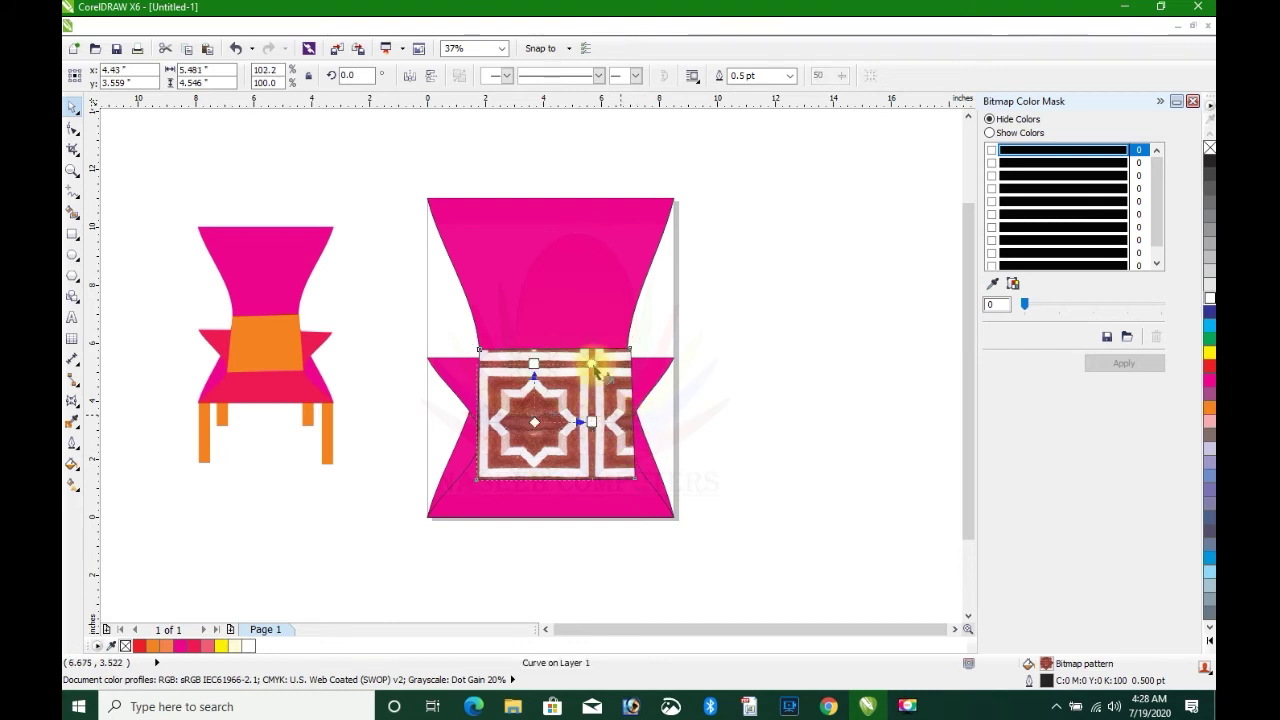
drag(593, 366, 600, 352)
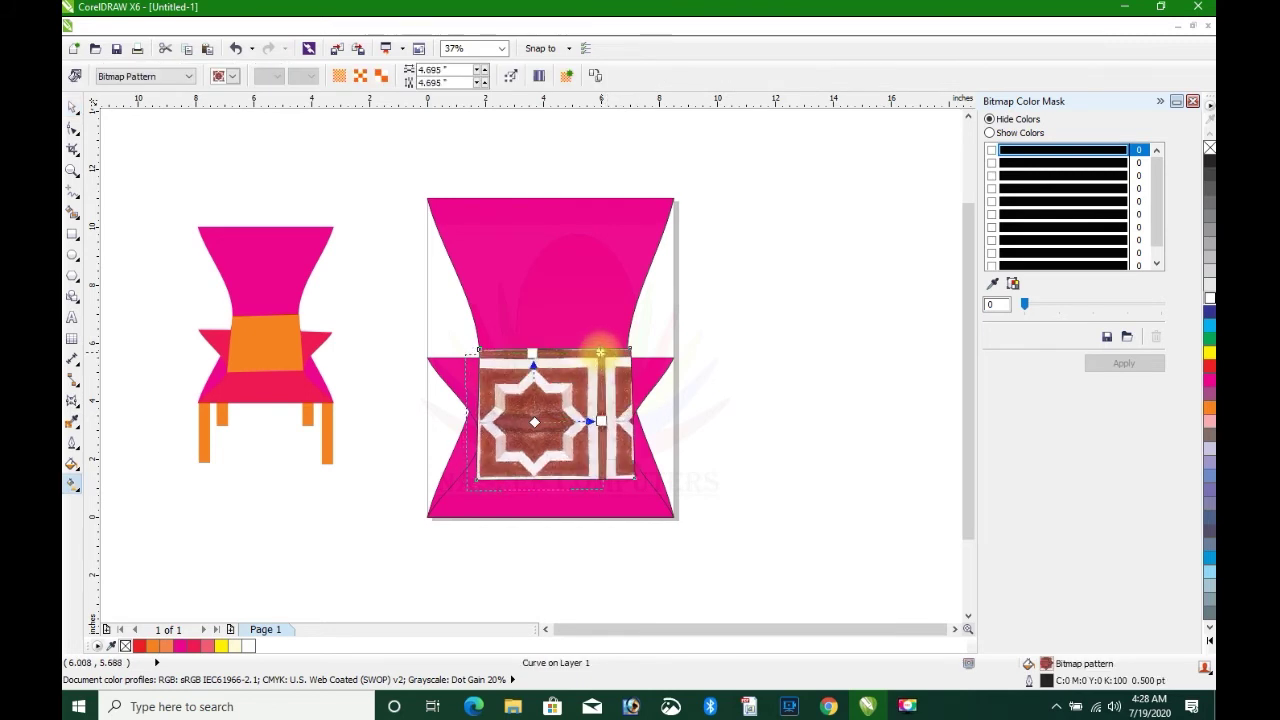
drag(554, 417, 575, 408)
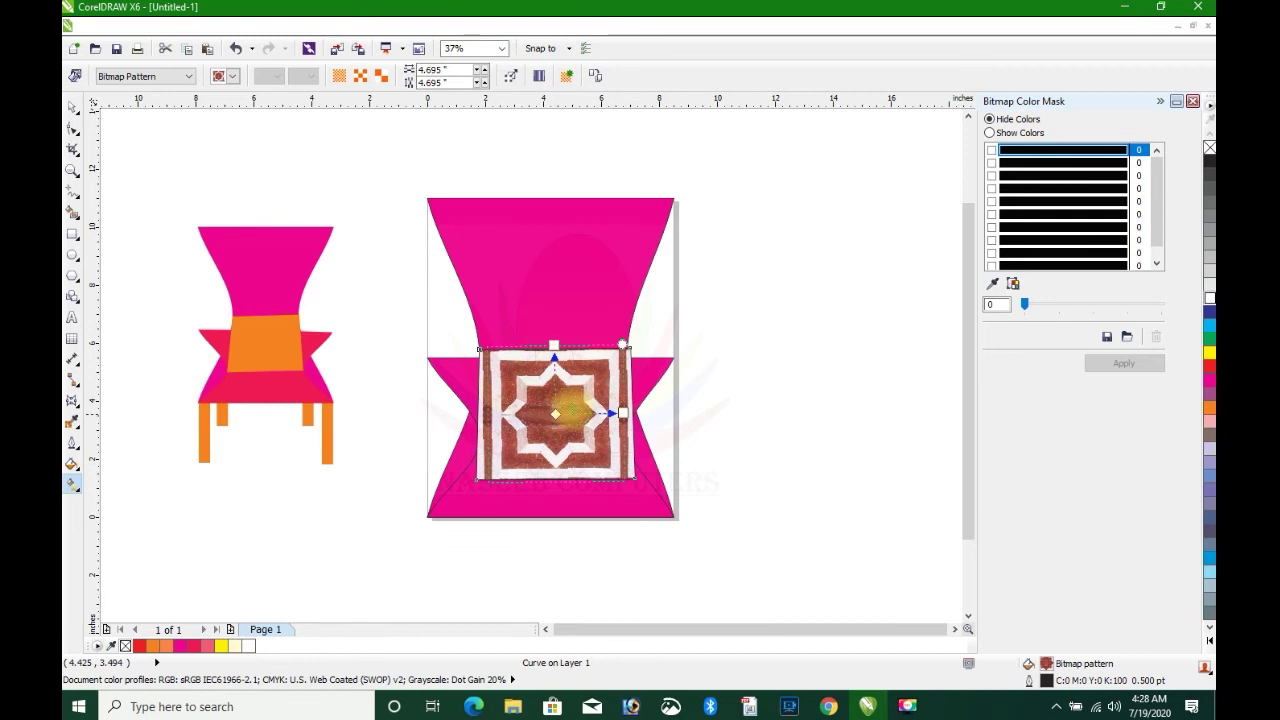
key(g)
drag(622, 345, 627, 340)
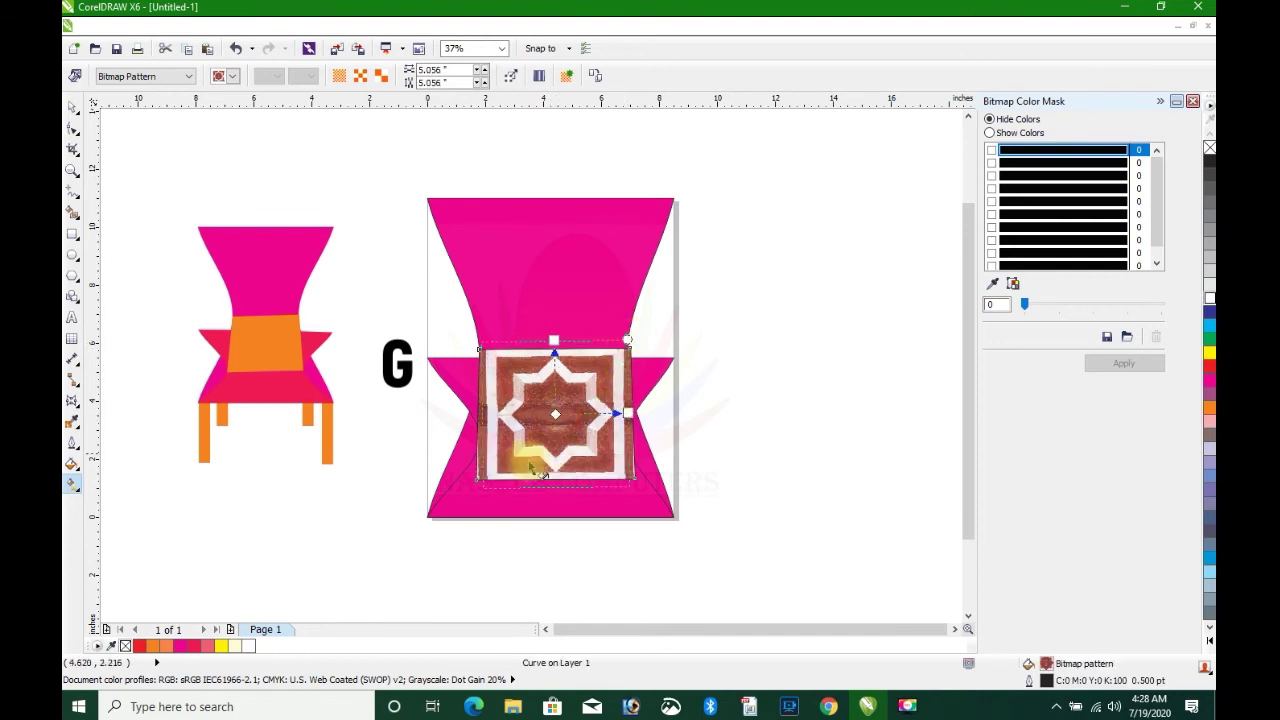
Narrow the centre panel from its left side to about 5.43 inches wide.
click(79, 112)
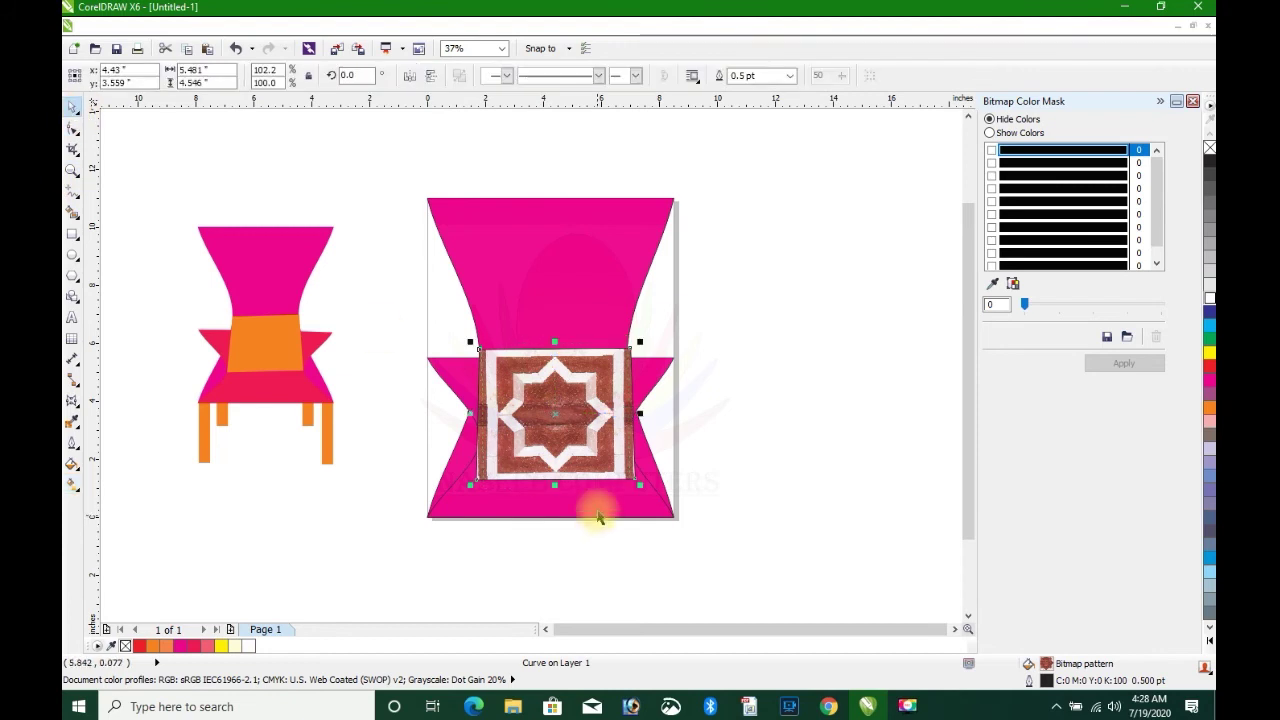
drag(477, 413, 481, 414)
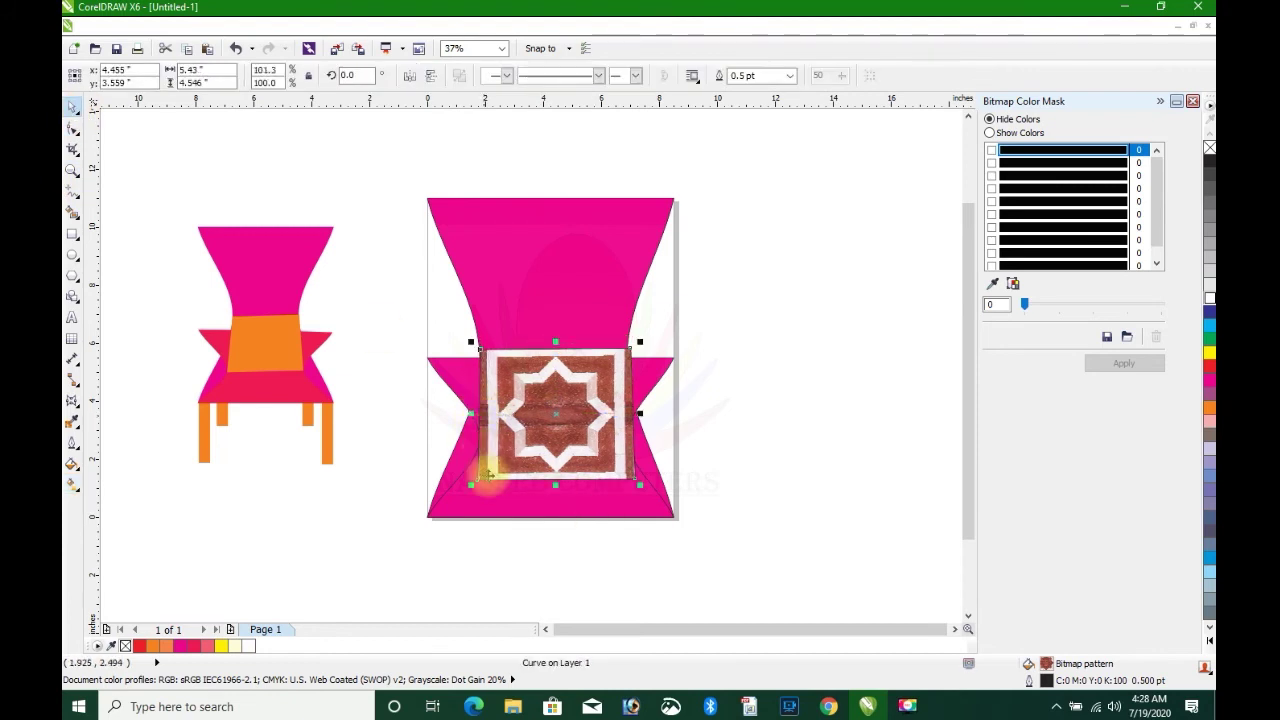
click(571, 432)
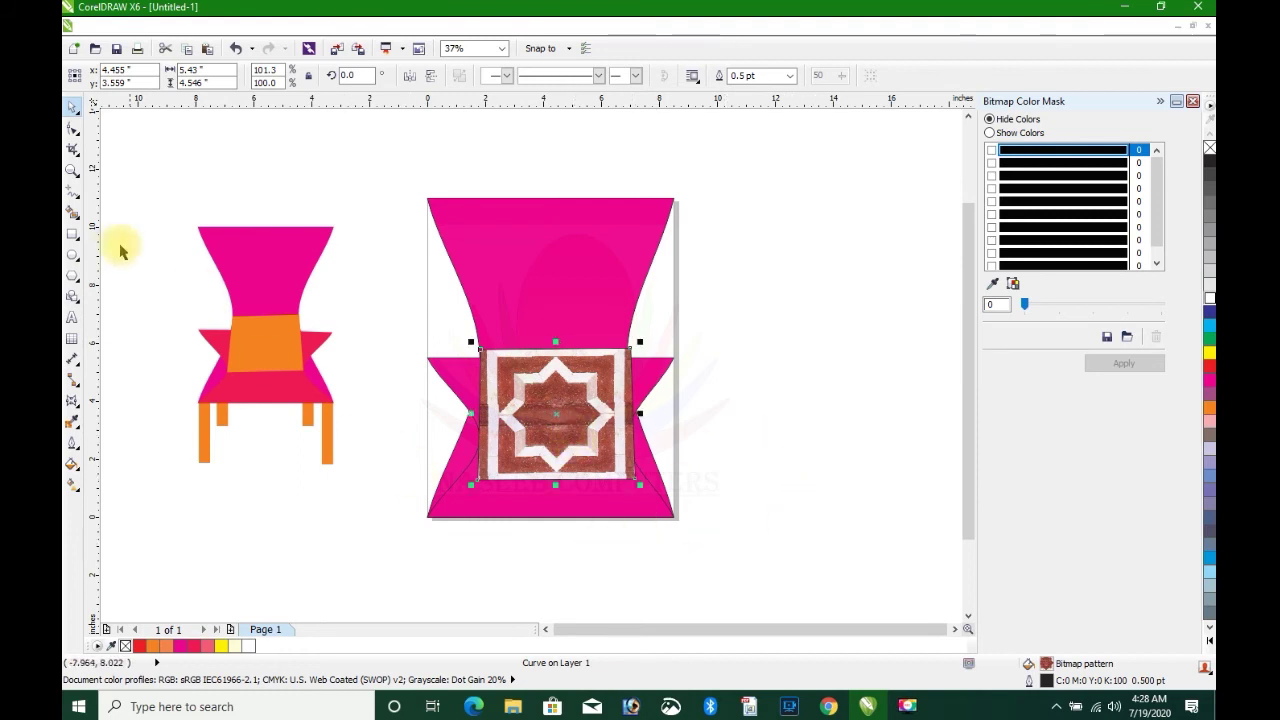
Draw a front leg rectangle about 0.786 by 3.59 inches under the seat and copy it to make the other front leg and two raised back legs.
click(72, 233)
mouse_move(425, 520)
mouse_down()
mouse_move(466, 609)
mouse_move(449, 529)
mouse_up()
mouse_move(434, 486)
mouse_down()
mouse_move(591, 503)
mouse_move(669, 495)
mouse_move(629, 480)
mouse_move(623, 420)
mouse_move(636, 408)
mouse_up()
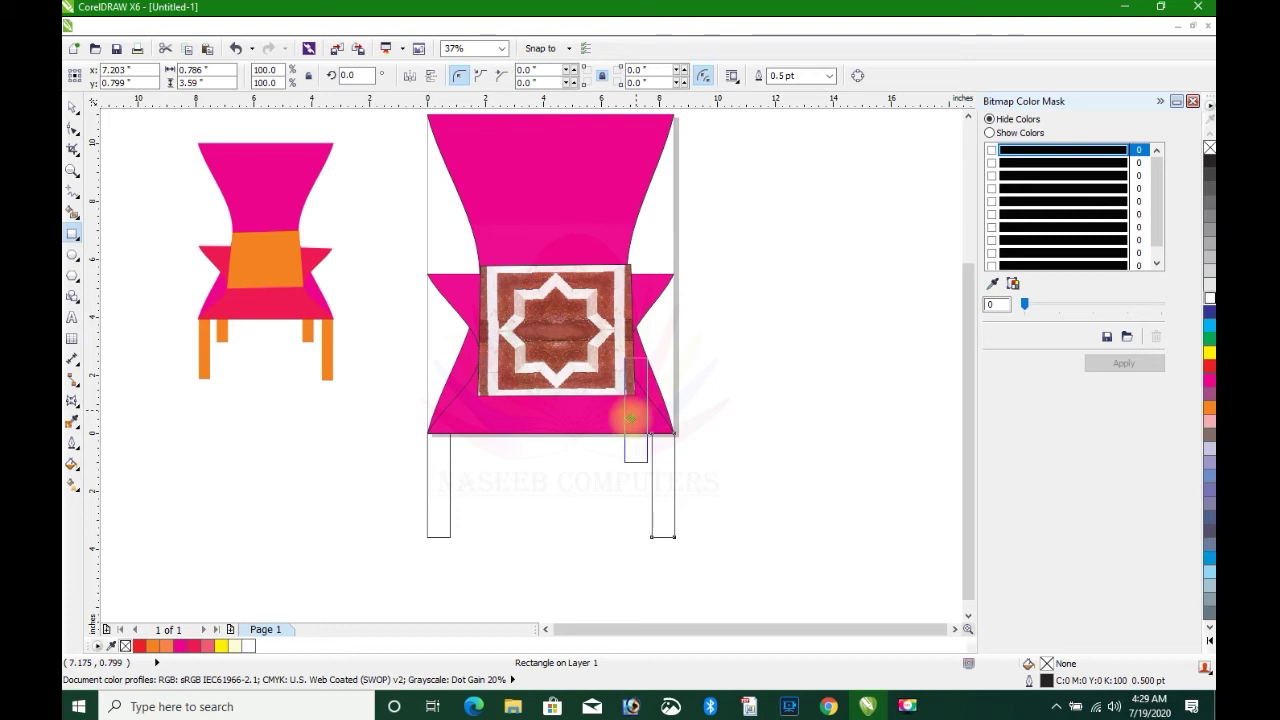
drag(631, 418, 470, 432)
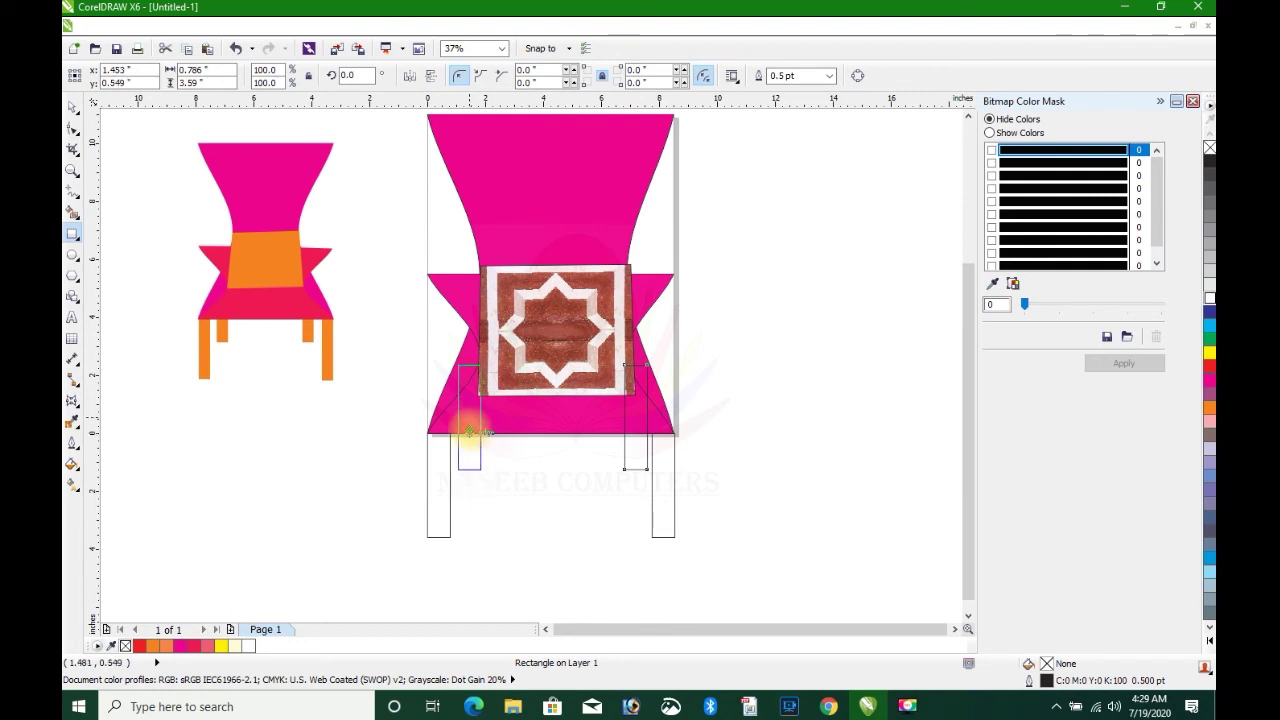
drag(467, 432, 467, 432)
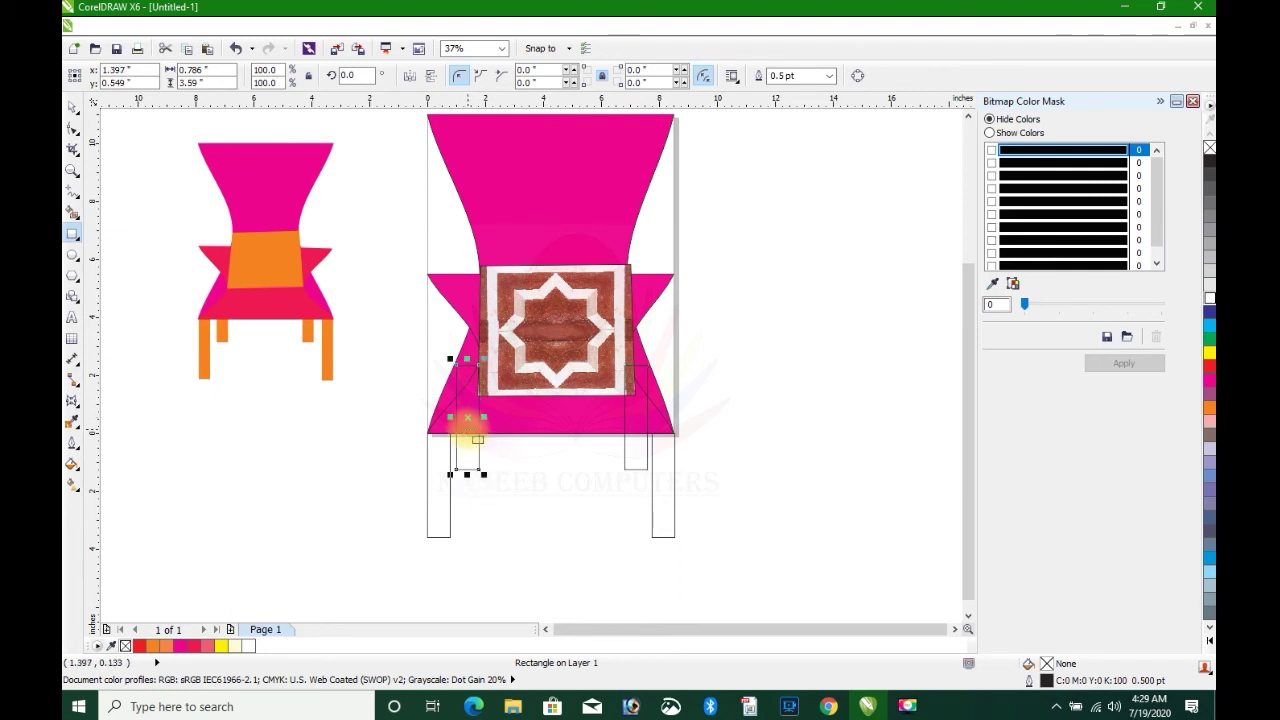
click(563, 490)
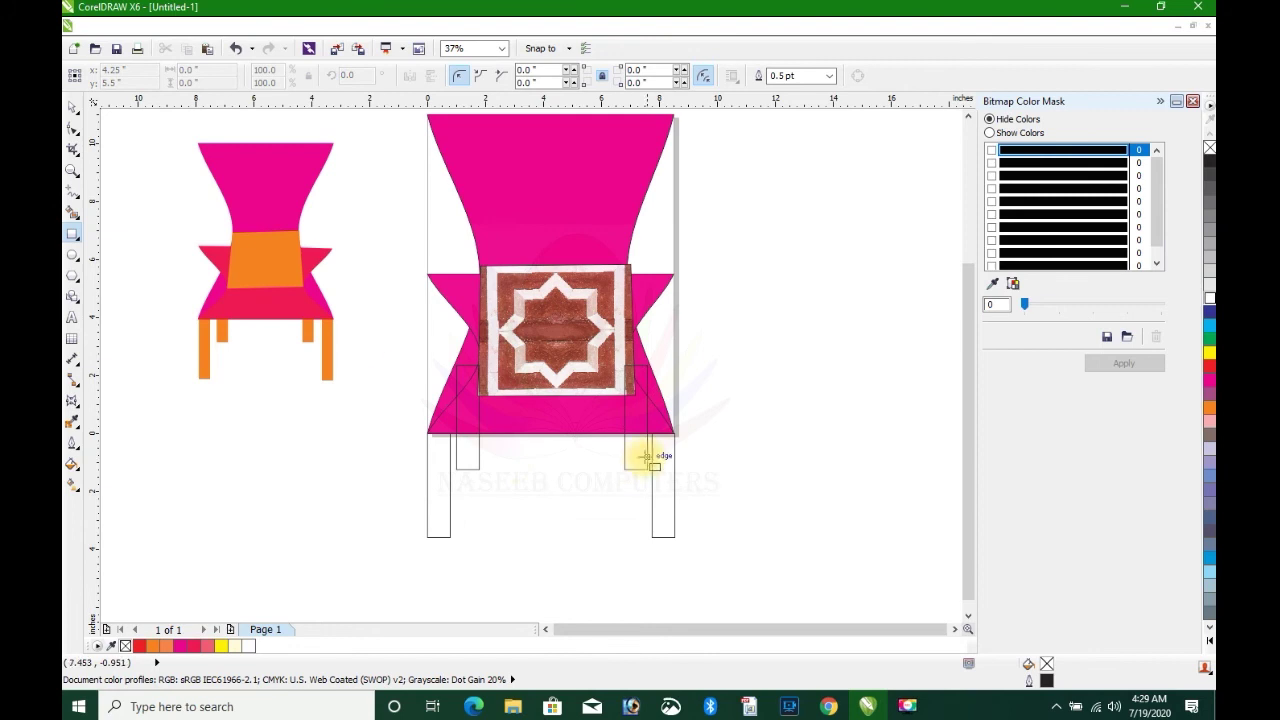
Fill both right-hand legs with orange (C0 M60 Y100 K0) and send the right back leg behind the seat.
click(72, 107)
click(637, 453)
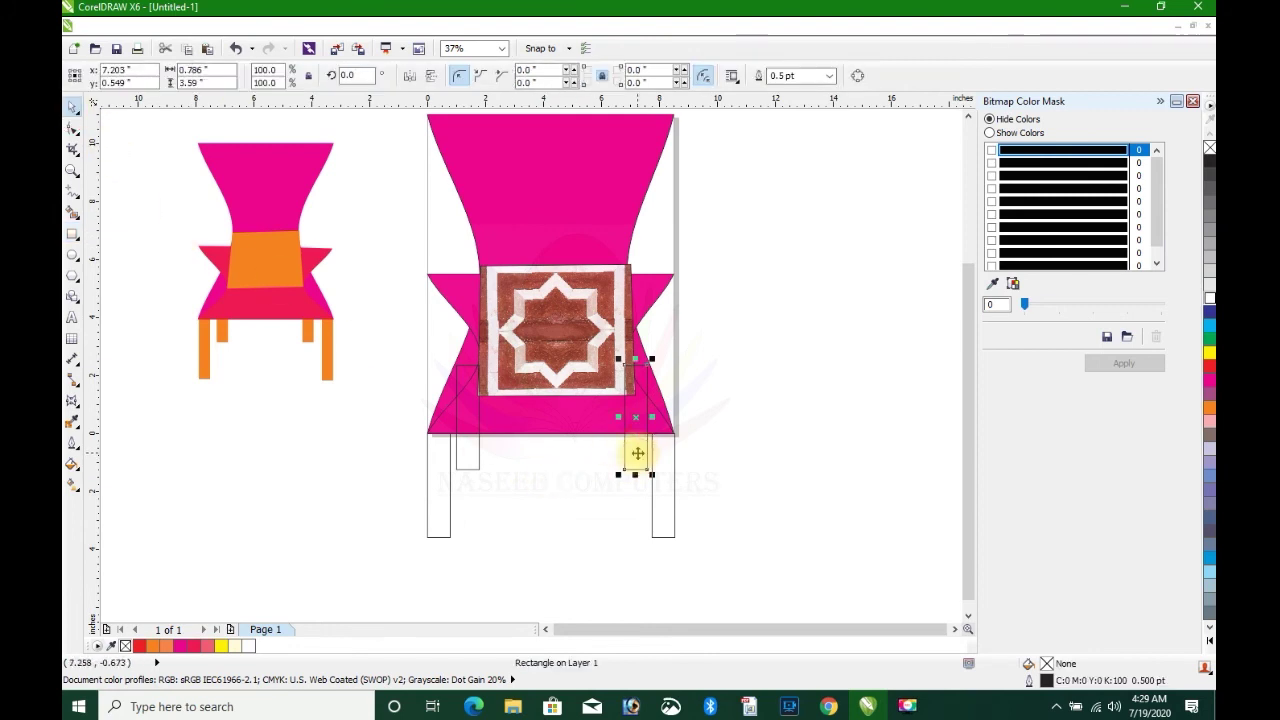
click(1208, 408)
key(shift+Page_Down)
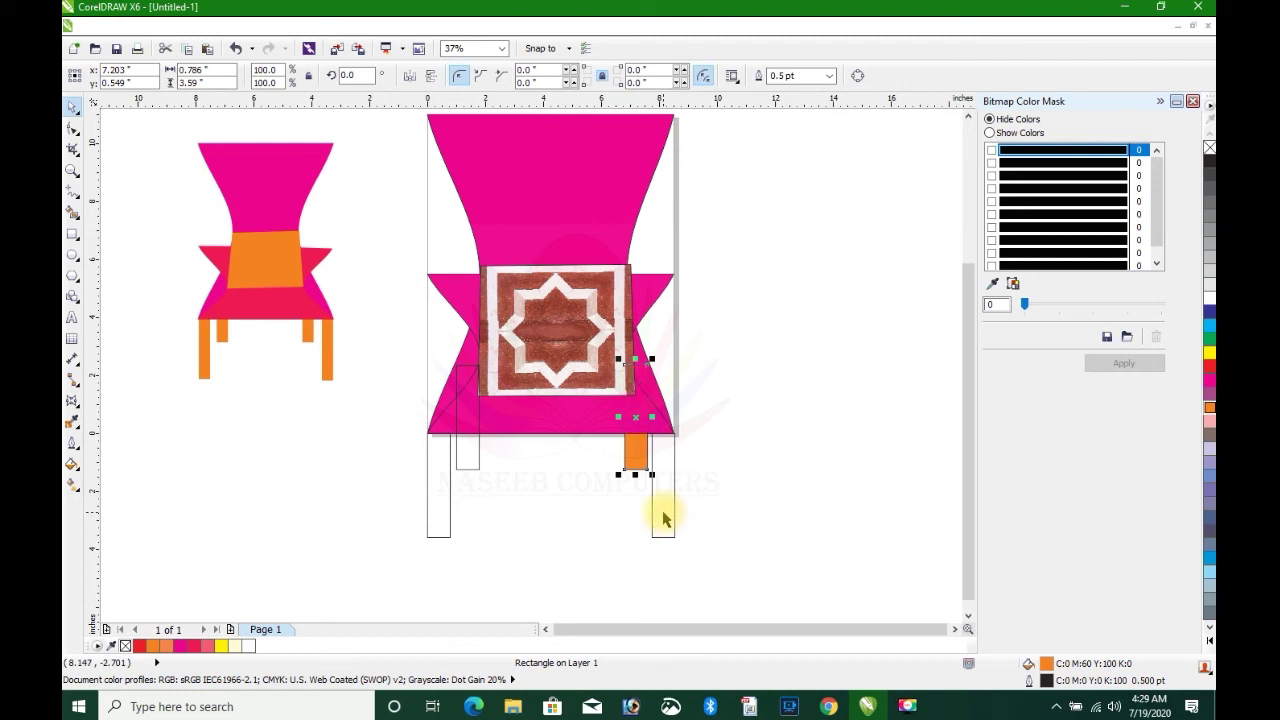
click(669, 521)
click(1209, 410)
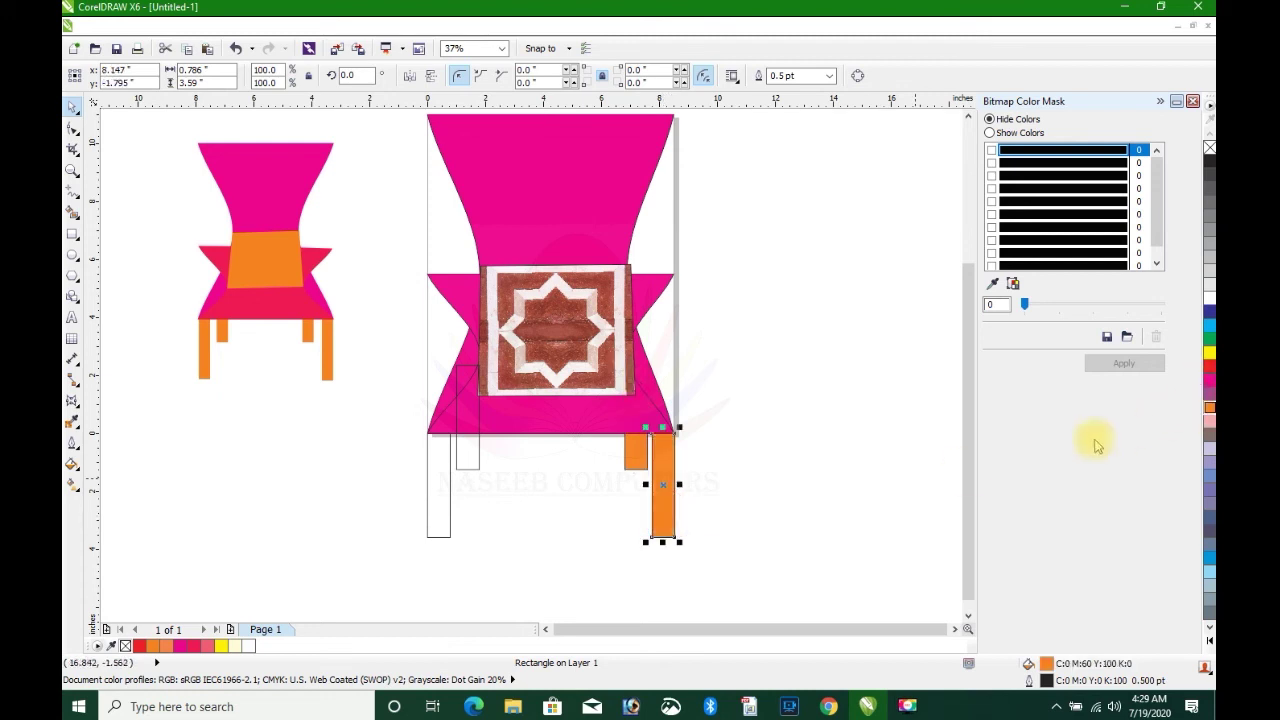
Fill both left-hand legs with the same orange and move the left back leg behind the seat.
click(469, 459)
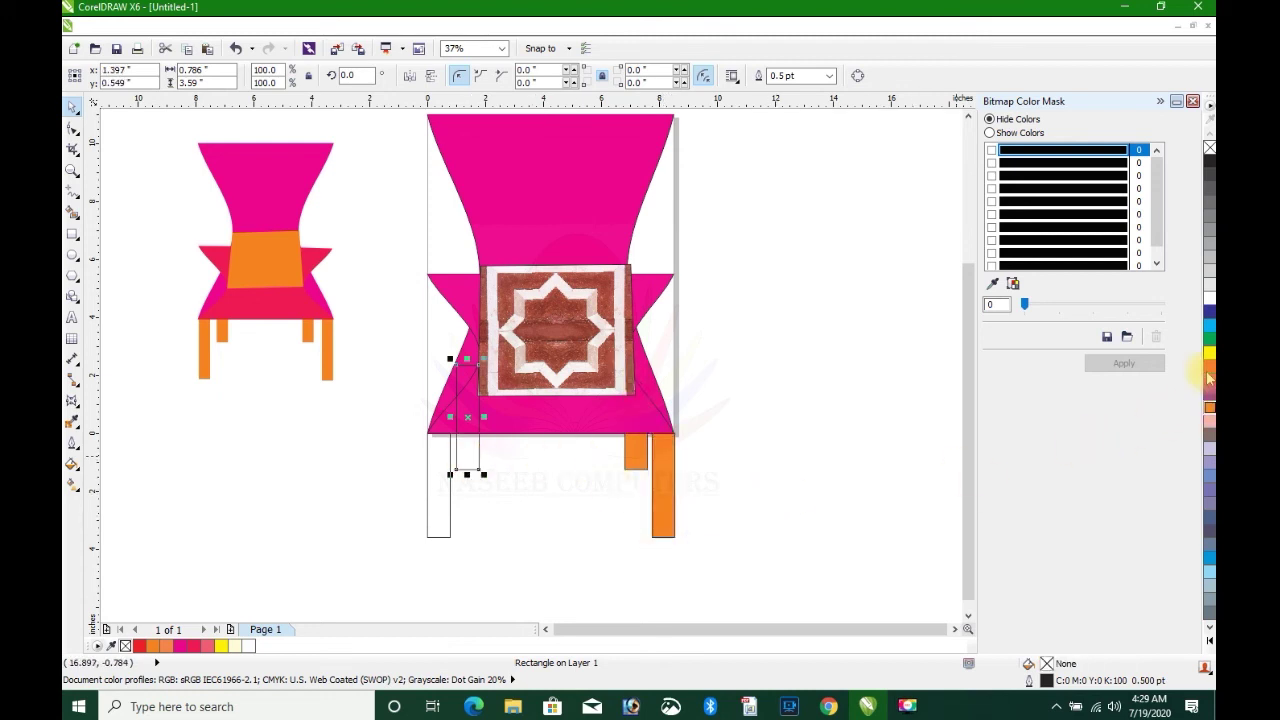
click(1209, 418)
key(ctrl+Page_Down)
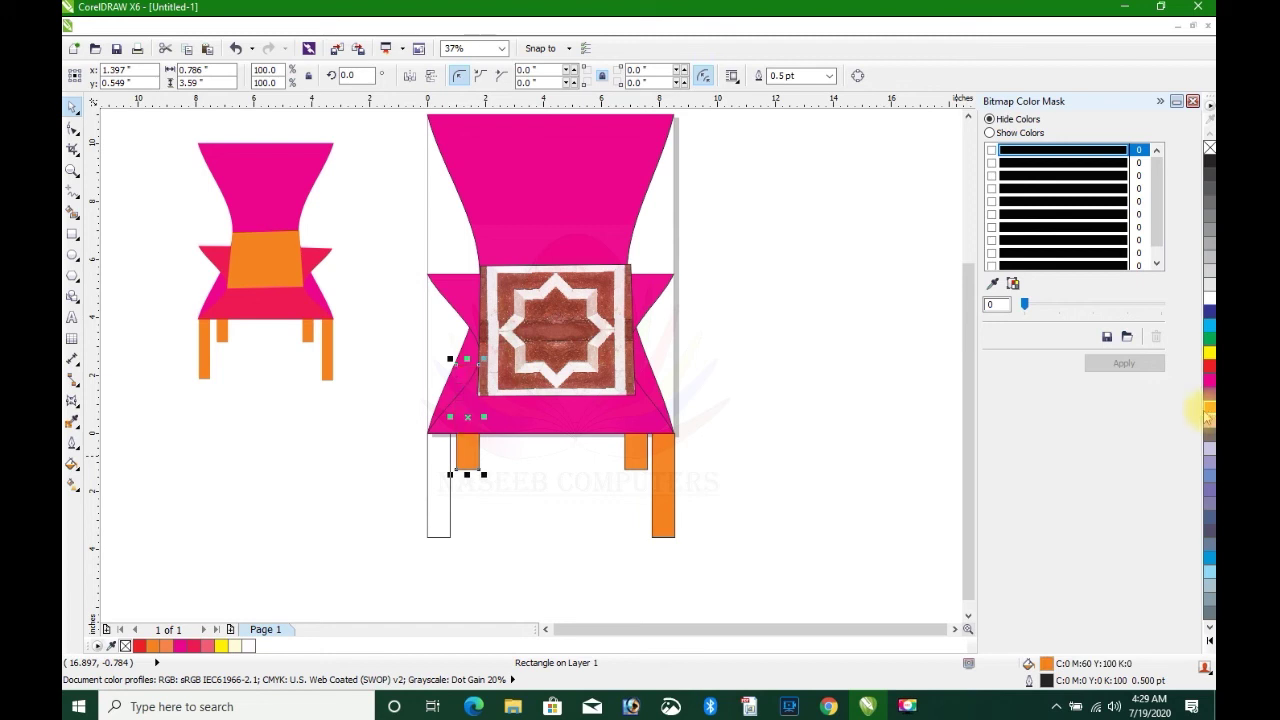
click(440, 525)
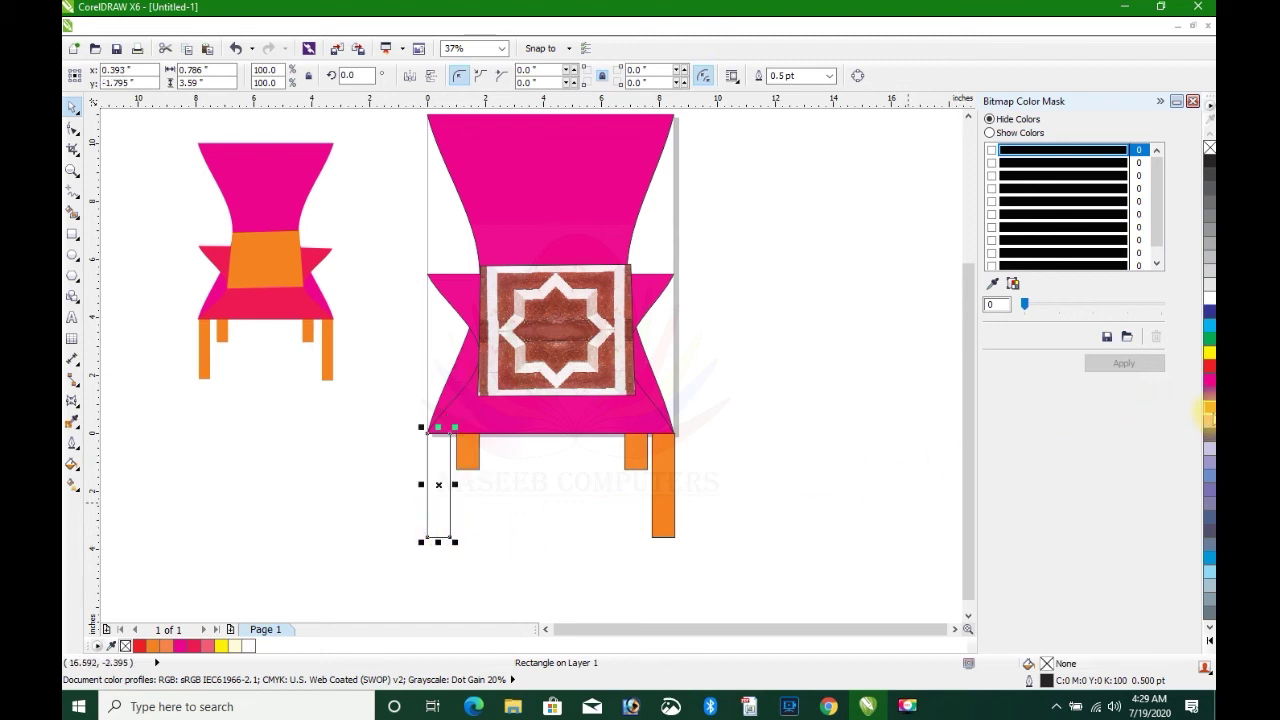
click(1209, 418)
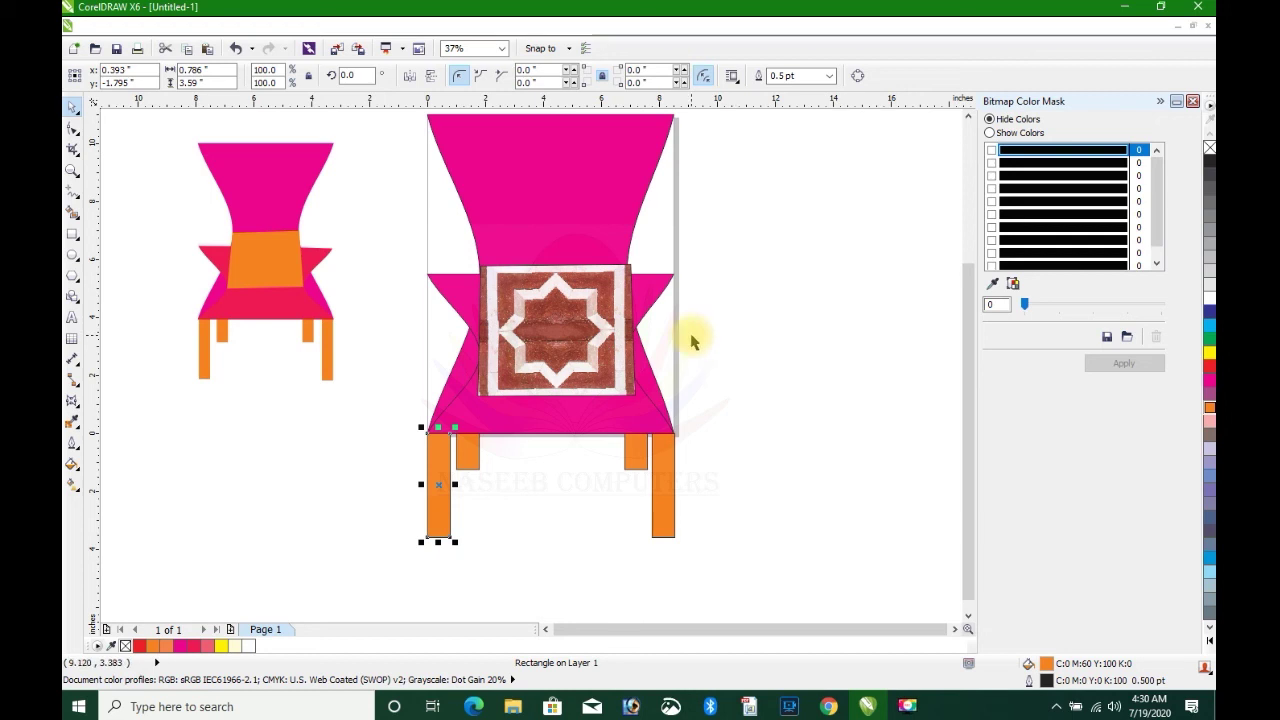
Enlarge the grouped reference chair proportionally to about 8.06 by 14.05 inches.
scroll(690, 341, down, 2)
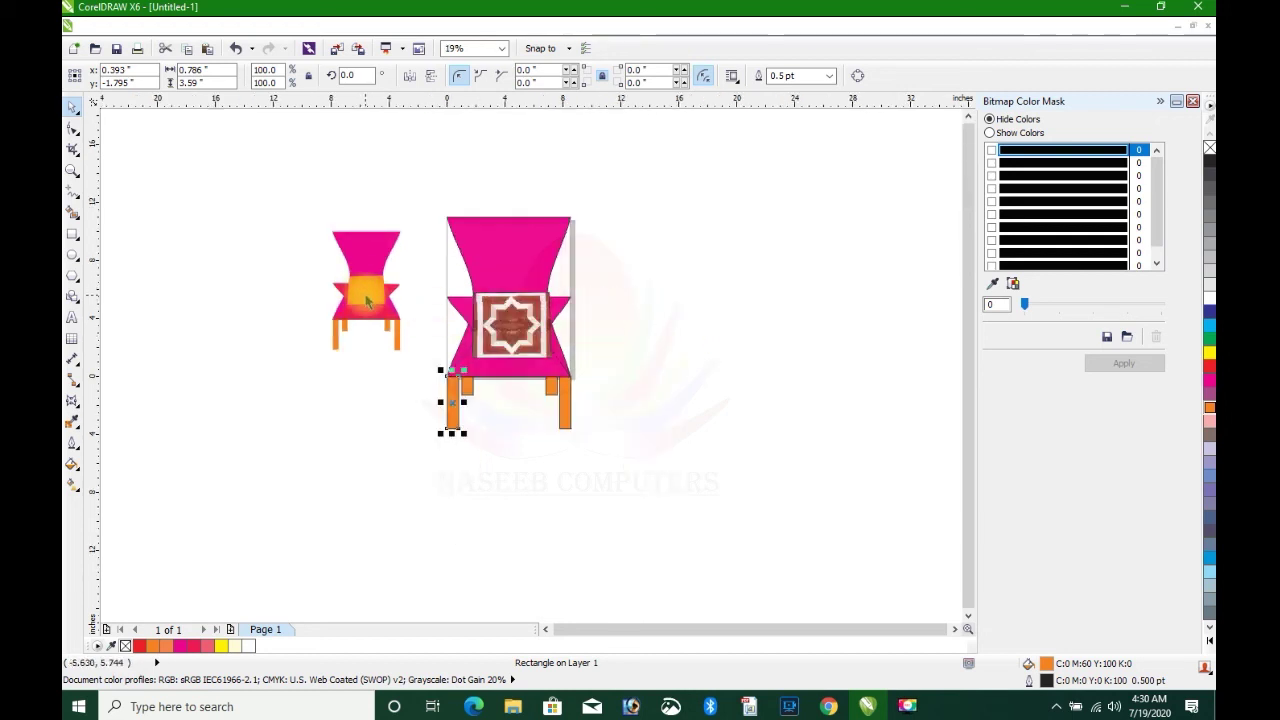
click(367, 302)
drag(326, 357, 277, 440)
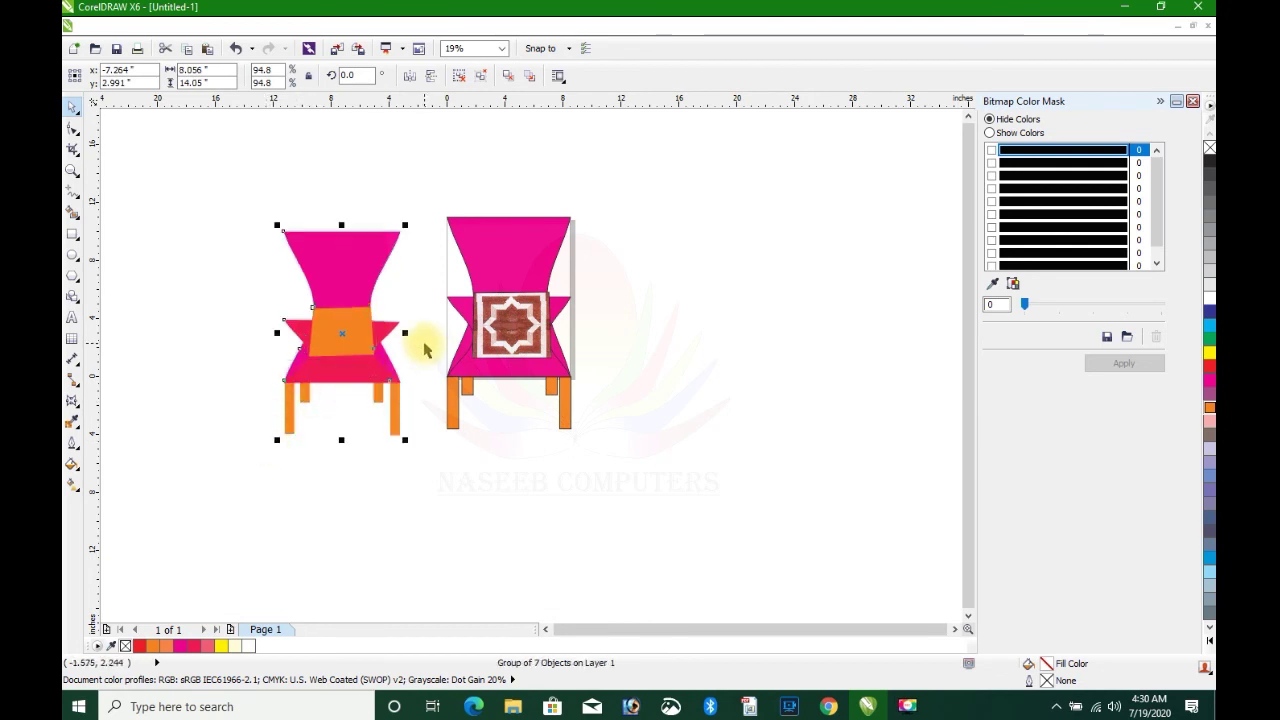
Remove the outline from all seven objects of the newly drawn chair.
scroll(424, 348, up, 2)
drag(893, 113, 540, 546)
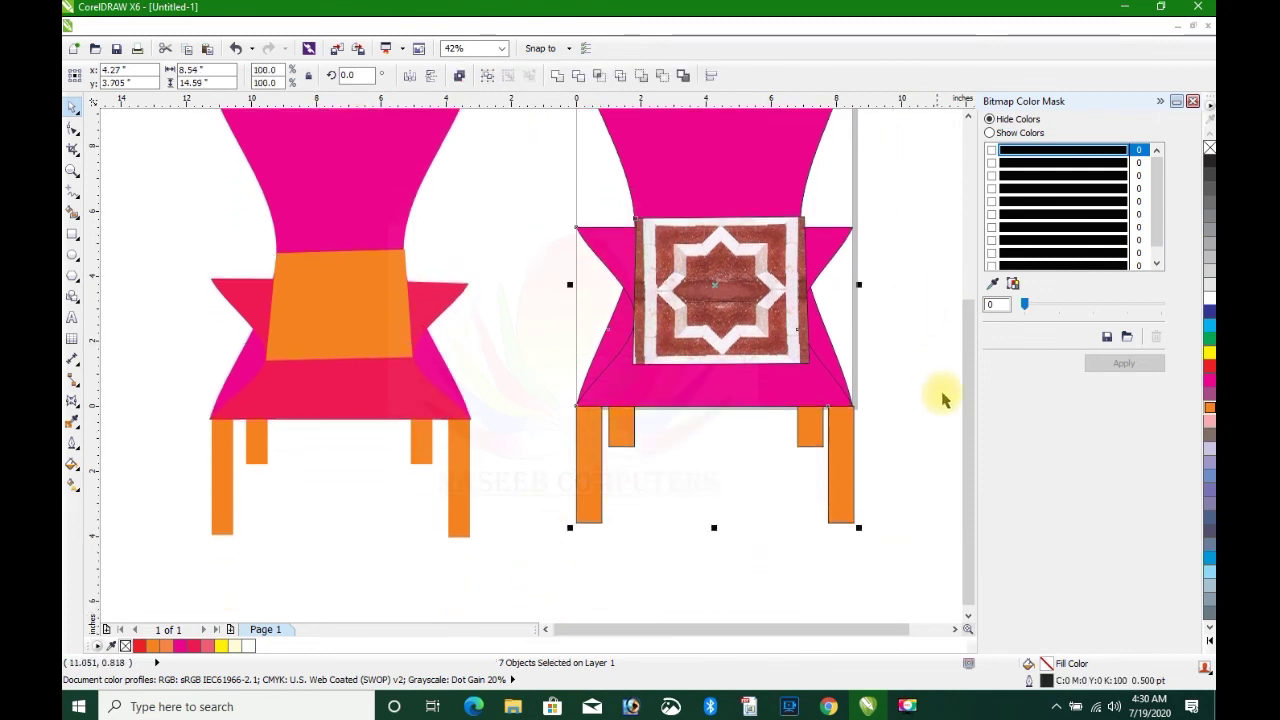
drag(966, 434, 1037, 380)
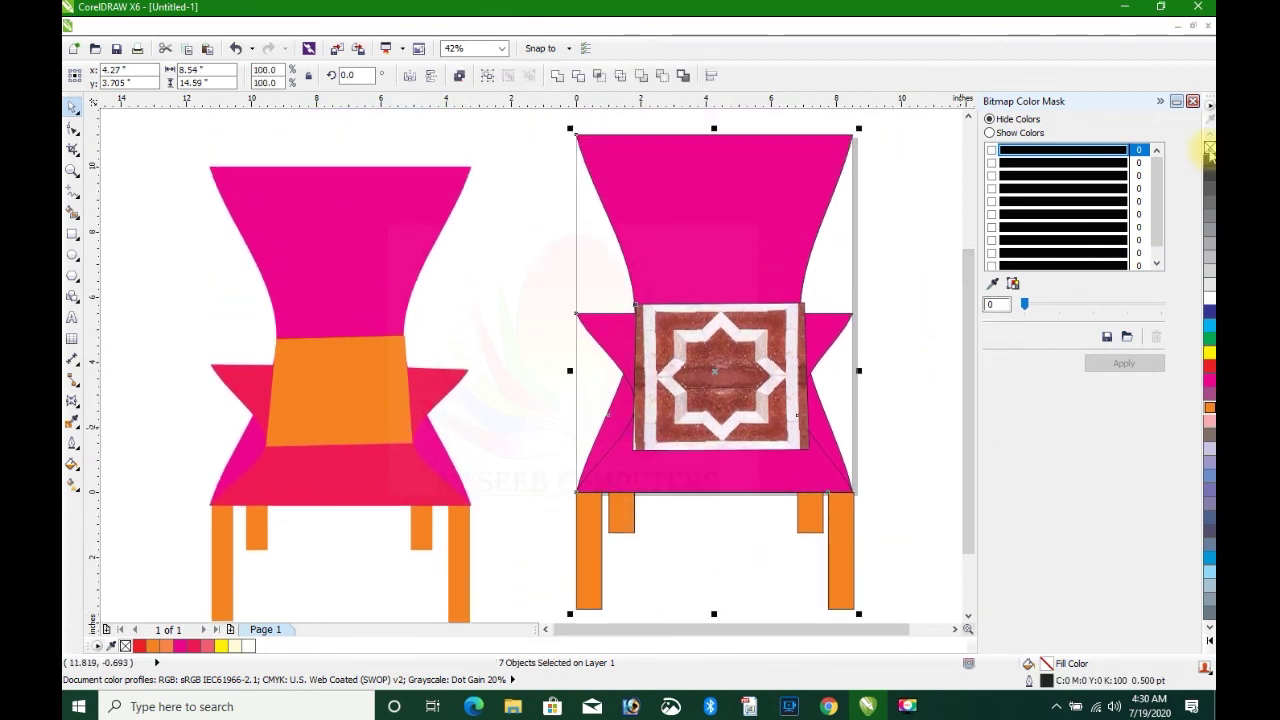
right_click(1209, 148)
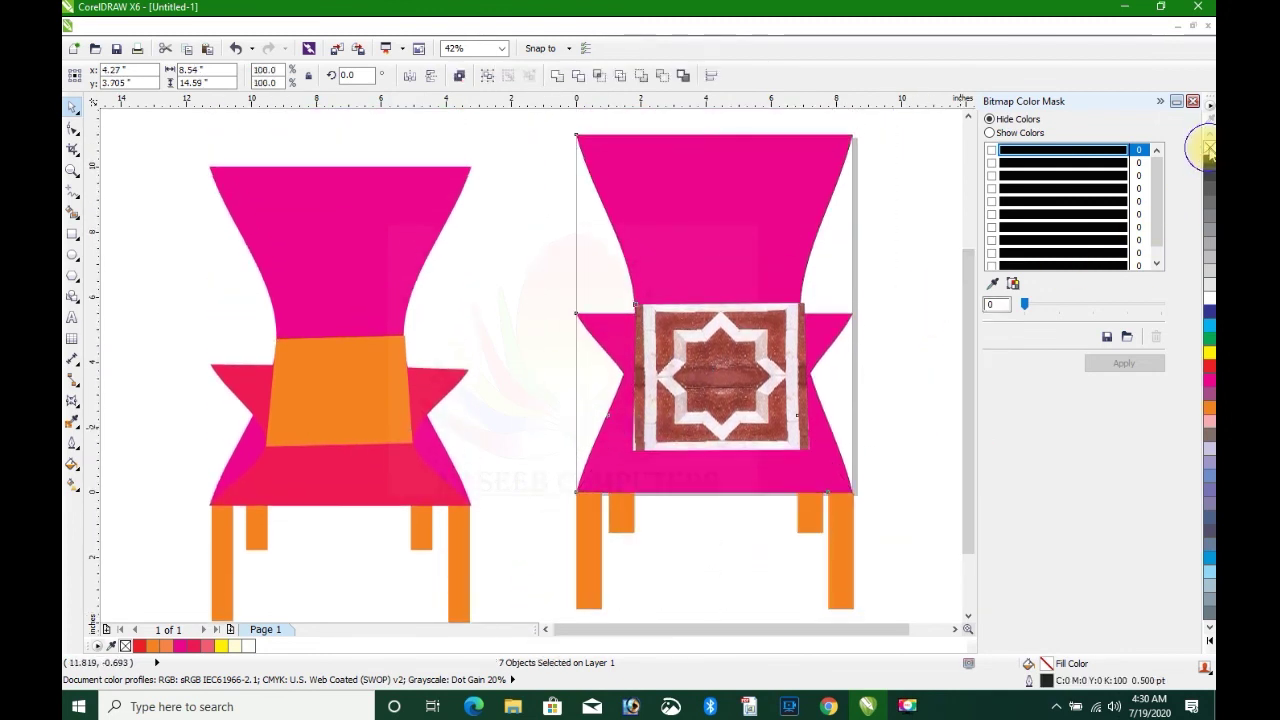
click(943, 277)
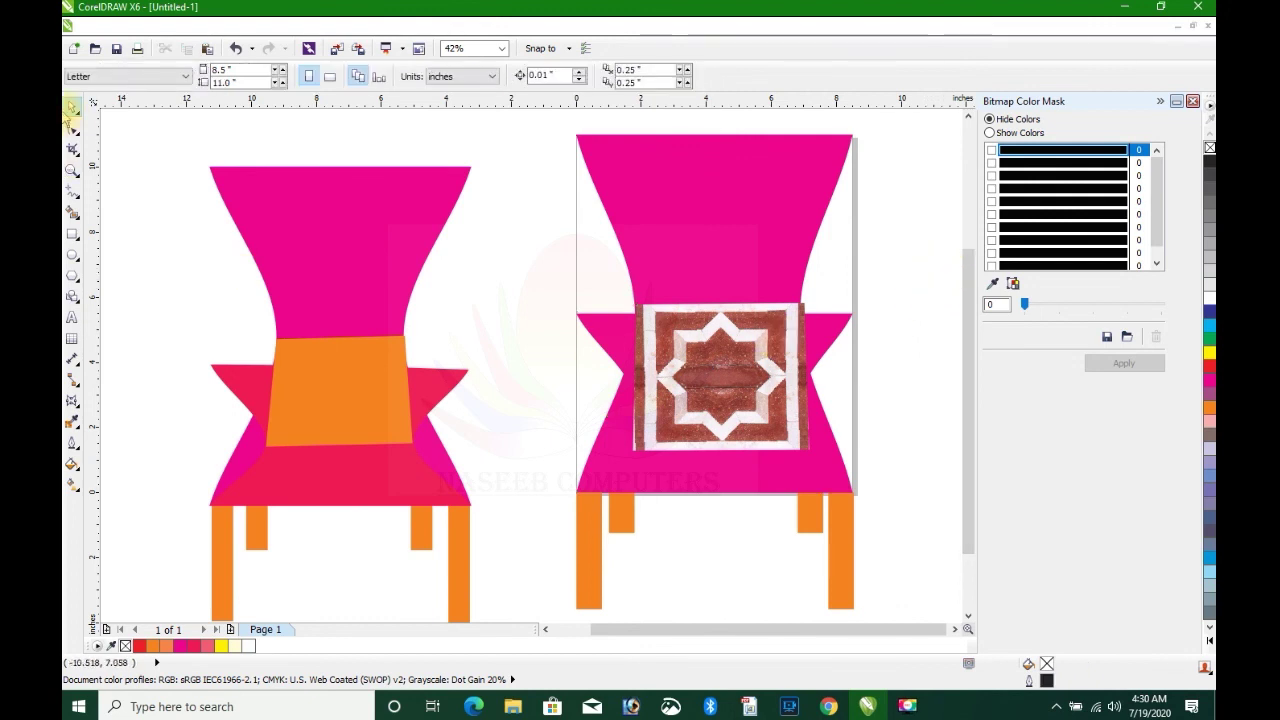
Move the centre panel's two upper corner nodes inward and down to the top edge of the armrests.
click(79, 133)
click(729, 357)
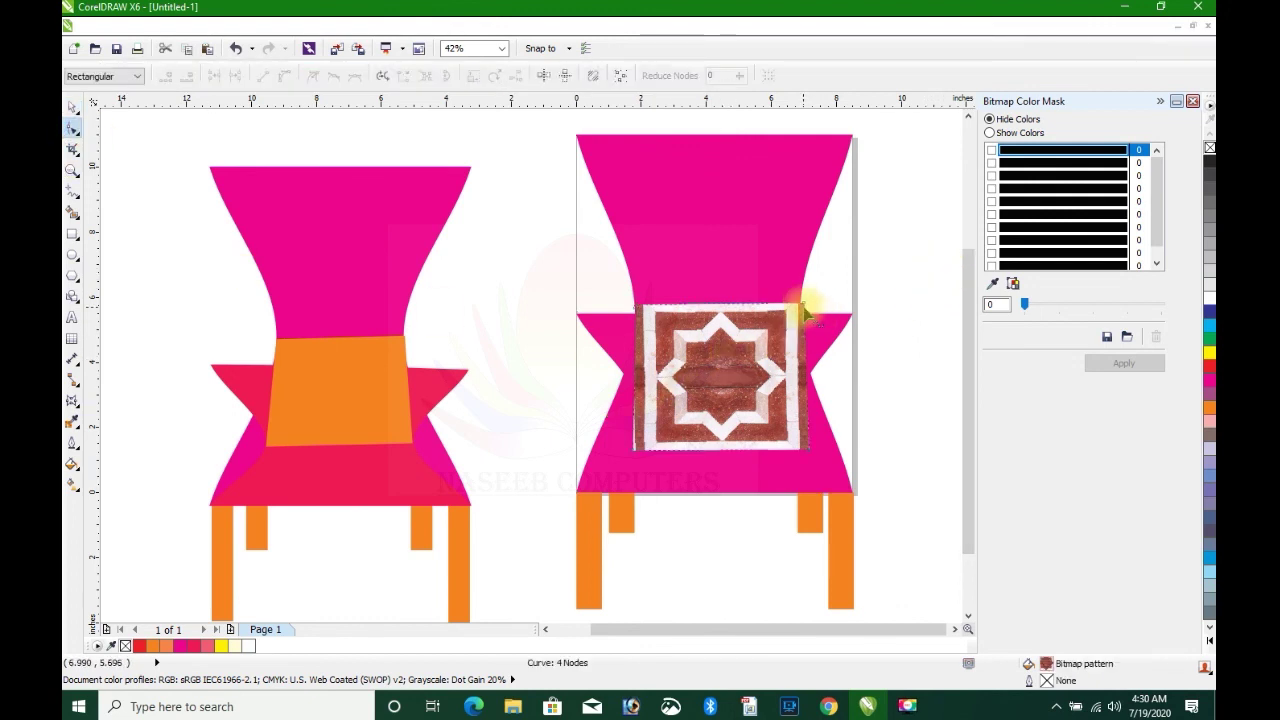
drag(805, 307, 795, 312)
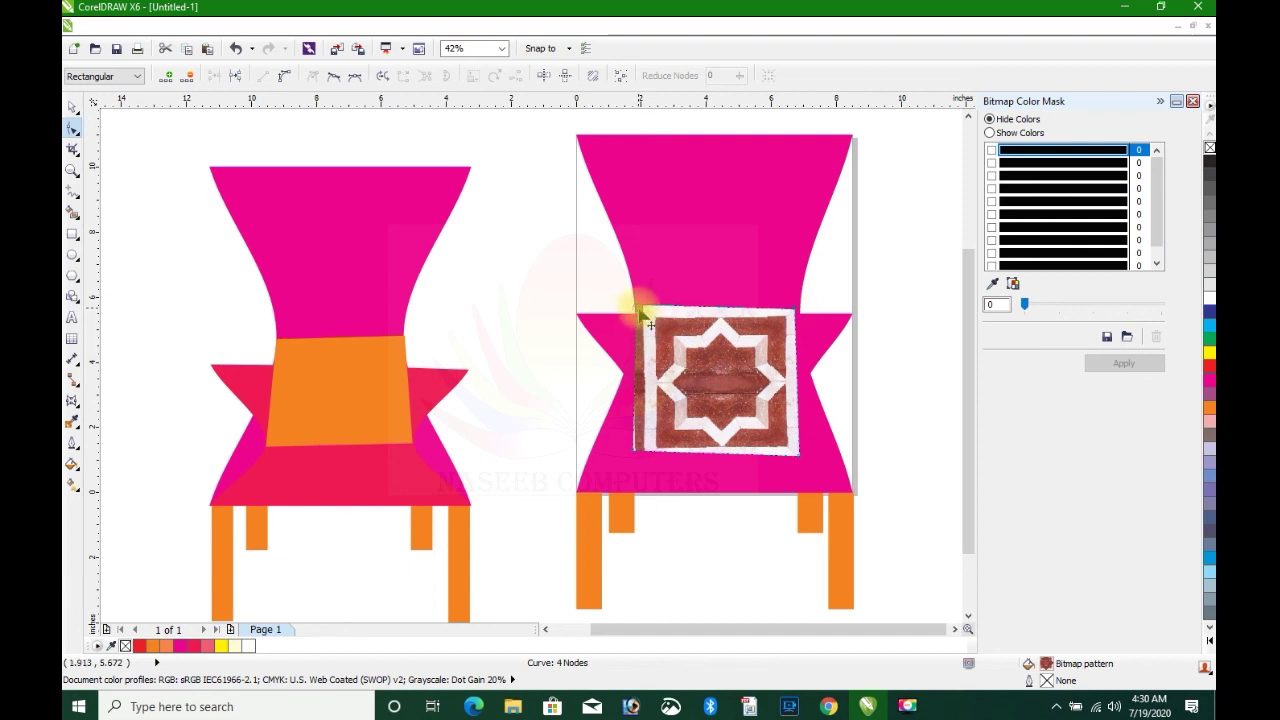
drag(643, 308, 647, 318)
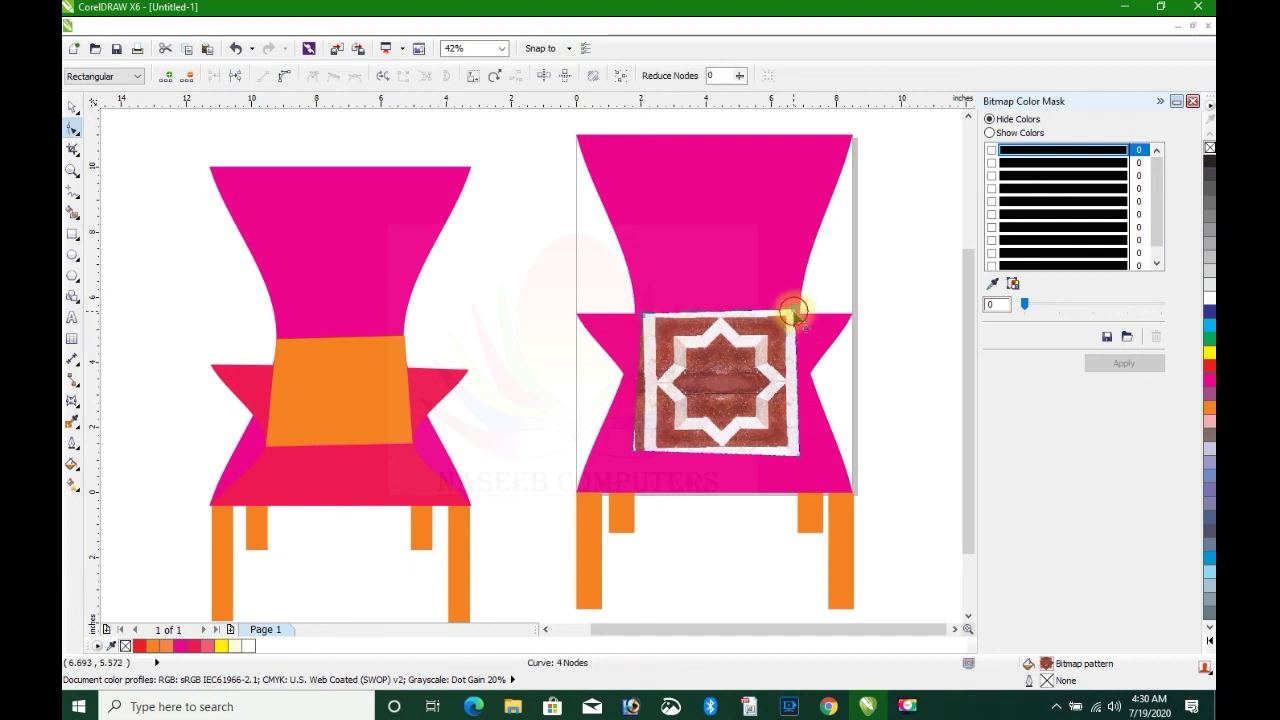
mouse_move(792, 313)
mouse_down()
mouse_move(786, 323)
mouse_move(795, 316)
mouse_up()
Extend the centre panel's lower corner nodes down towards the seat edge and adjust its corners into a slight taper.
drag(801, 456, 812, 478)
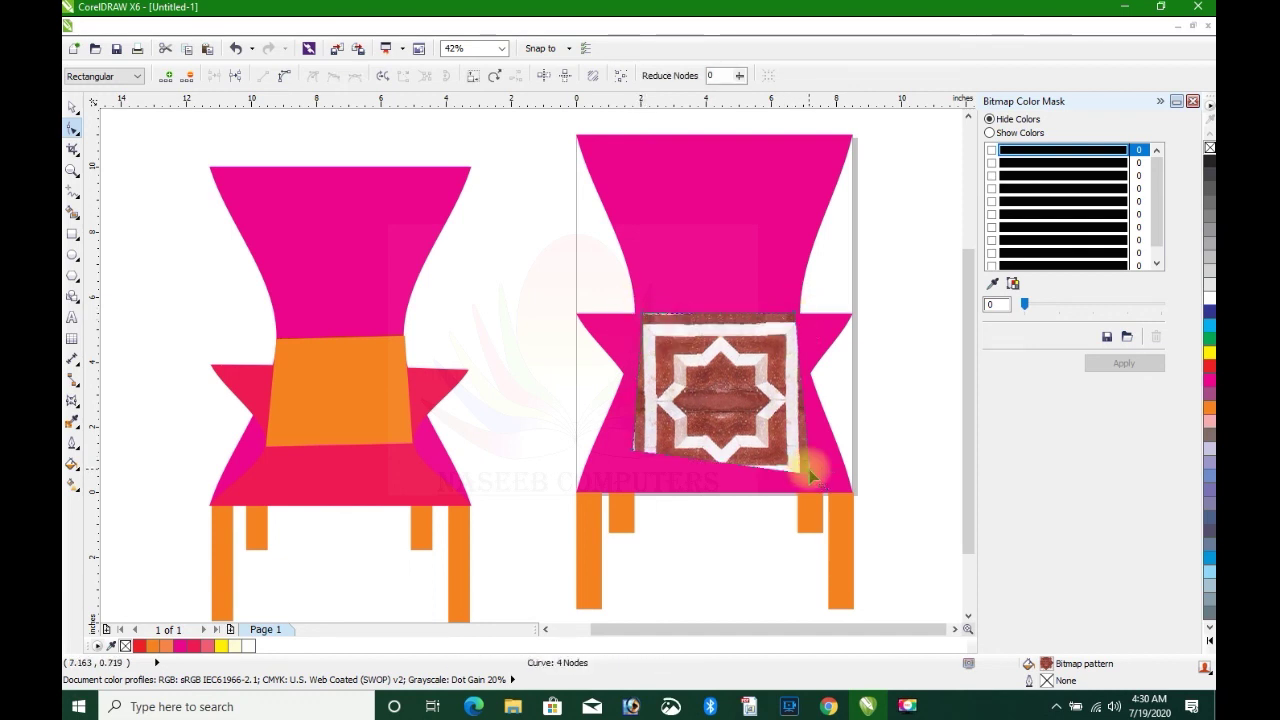
drag(634, 450, 625, 480)
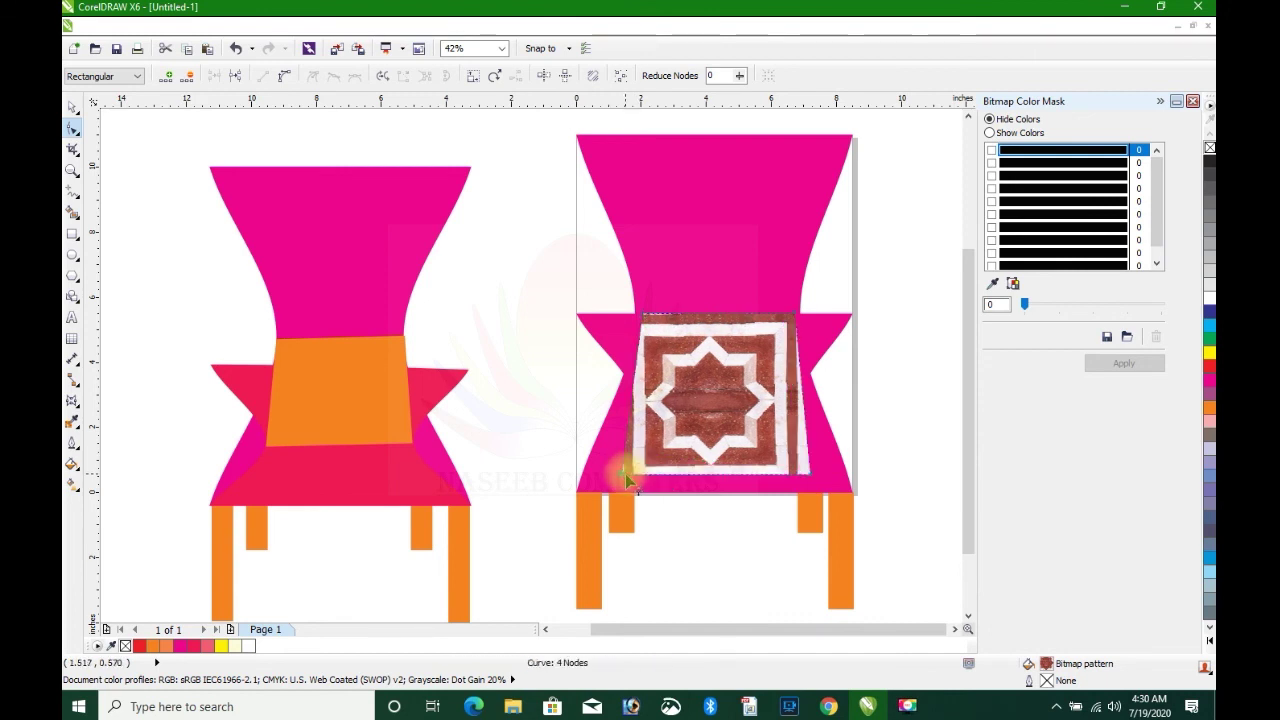
drag(809, 476, 803, 470)
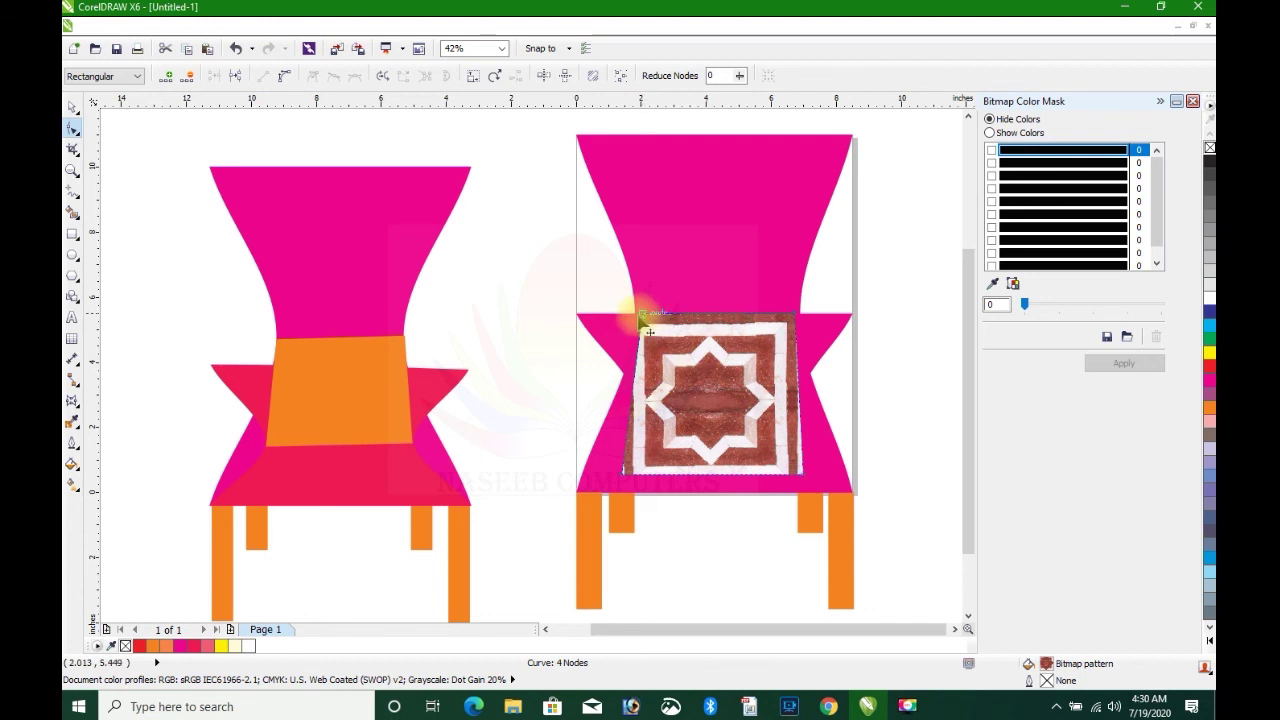
drag(643, 318, 634, 314)
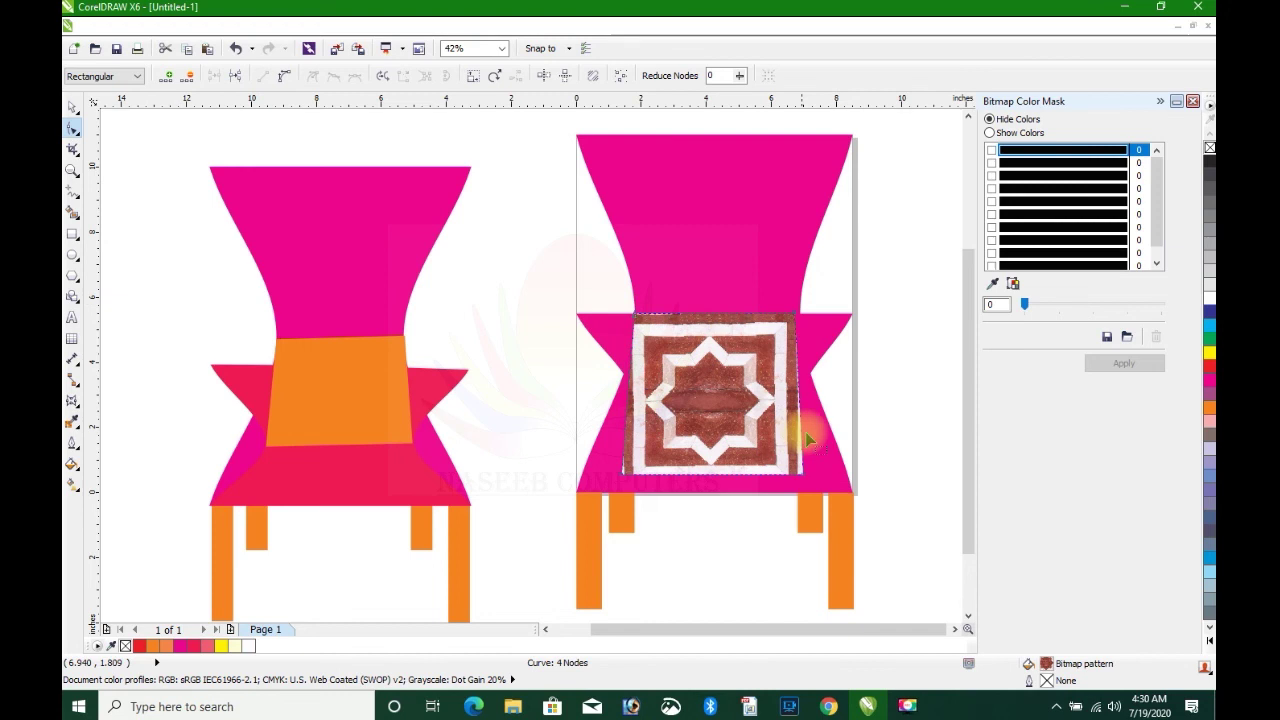
drag(805, 480, 796, 473)
drag(624, 478, 622, 470)
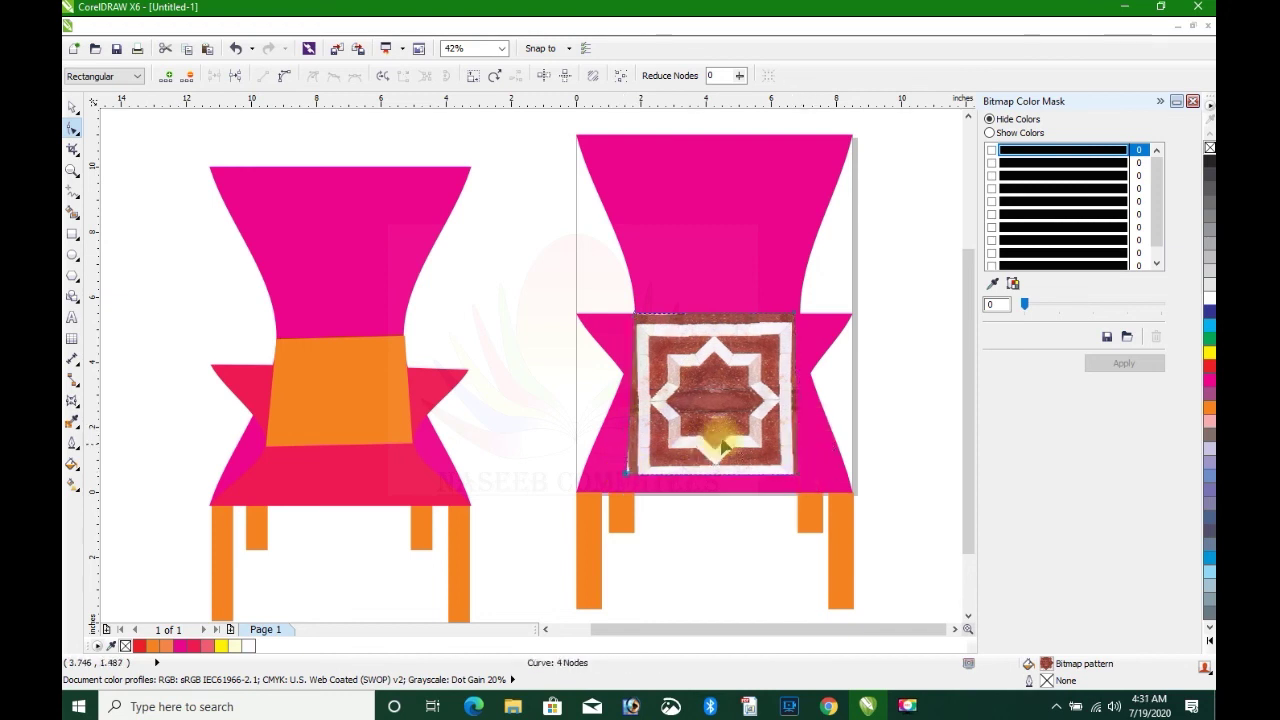
Try a solid orange fill on the centre panel and undo it.
click(1209, 407)
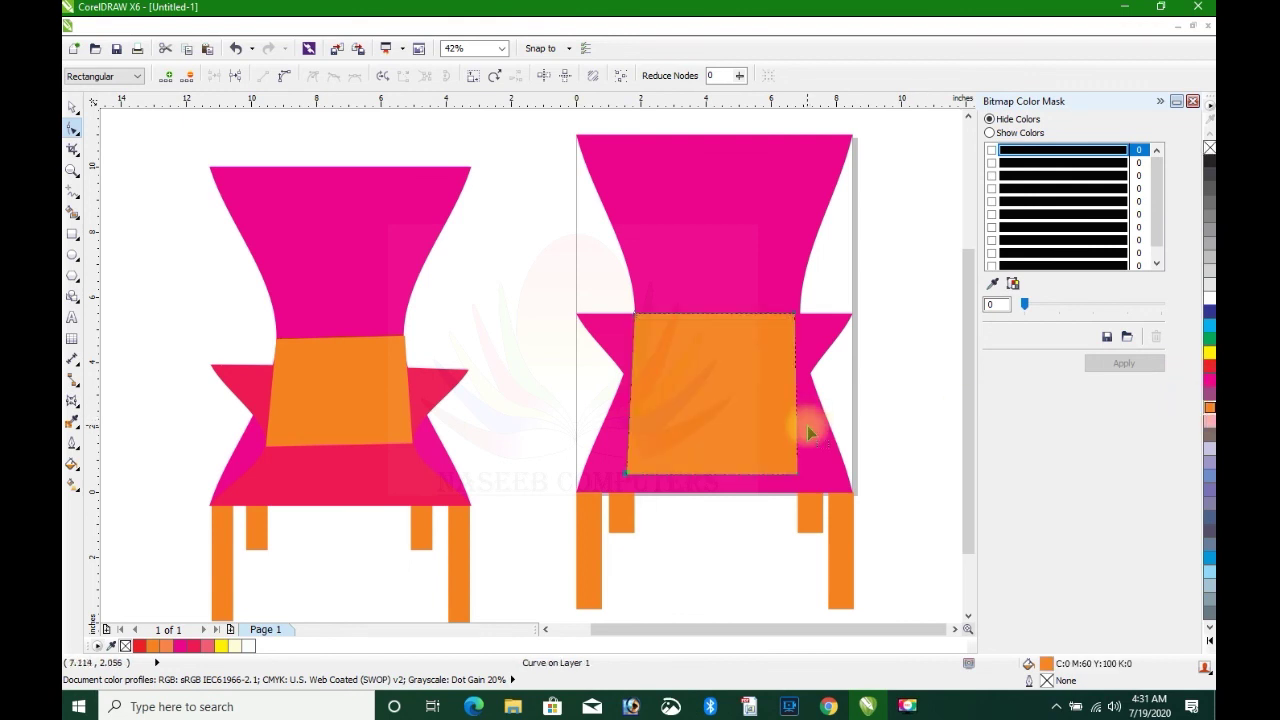
key(ctrl+z)
scroll(817, 405, down, 2)
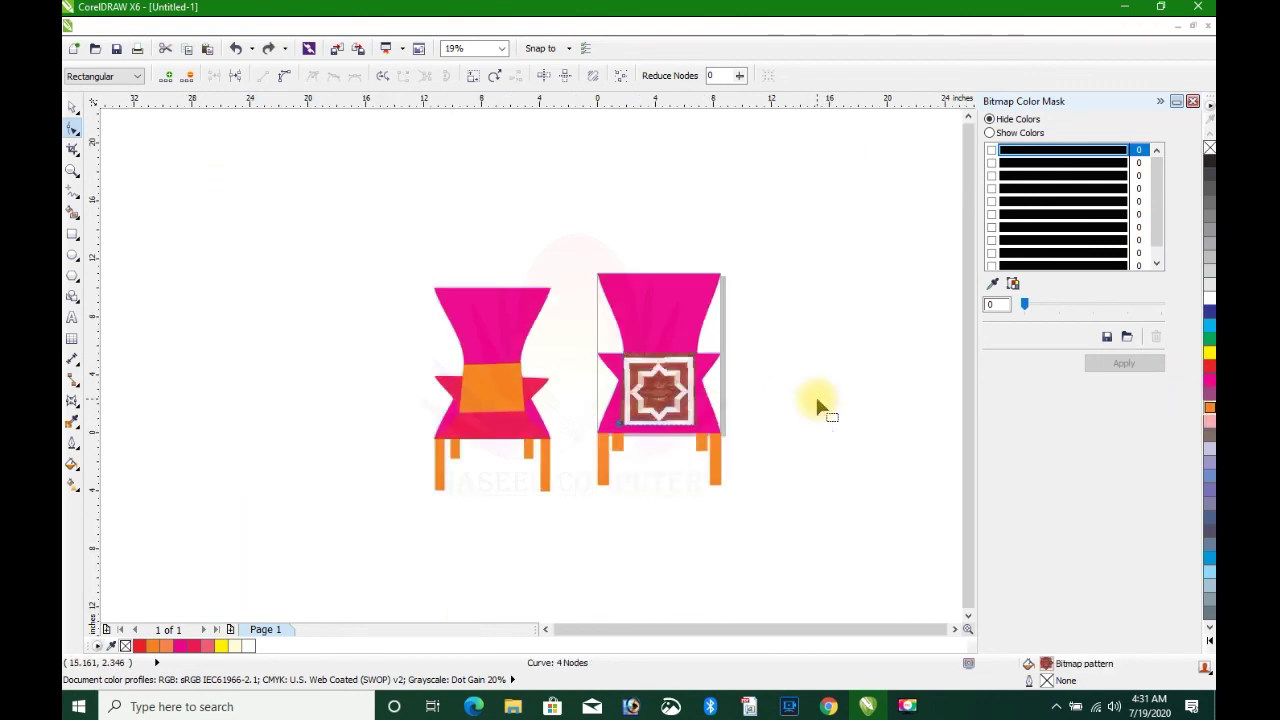
scroll(653, 406, up, 2)
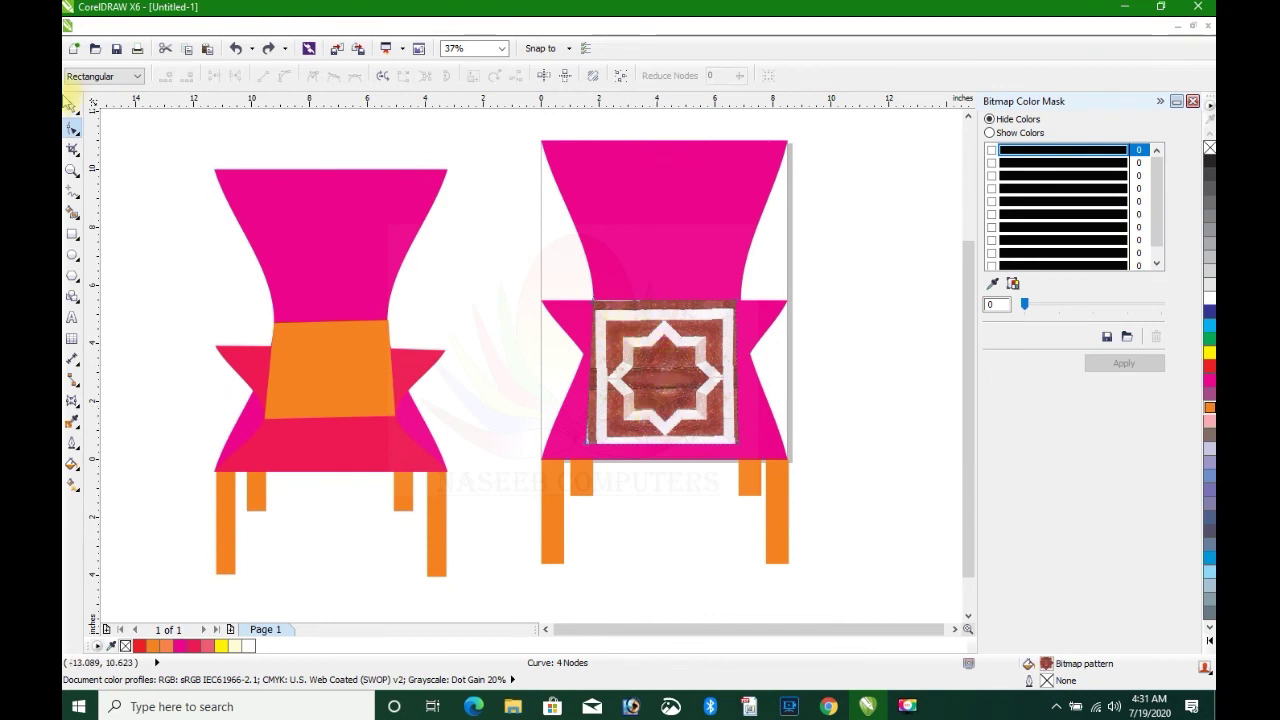
Nudge the centre panel about 0.05 inches right and 0.06 inches up, and deselect it.
click(71, 105)
drag(593, 298, 594, 298)
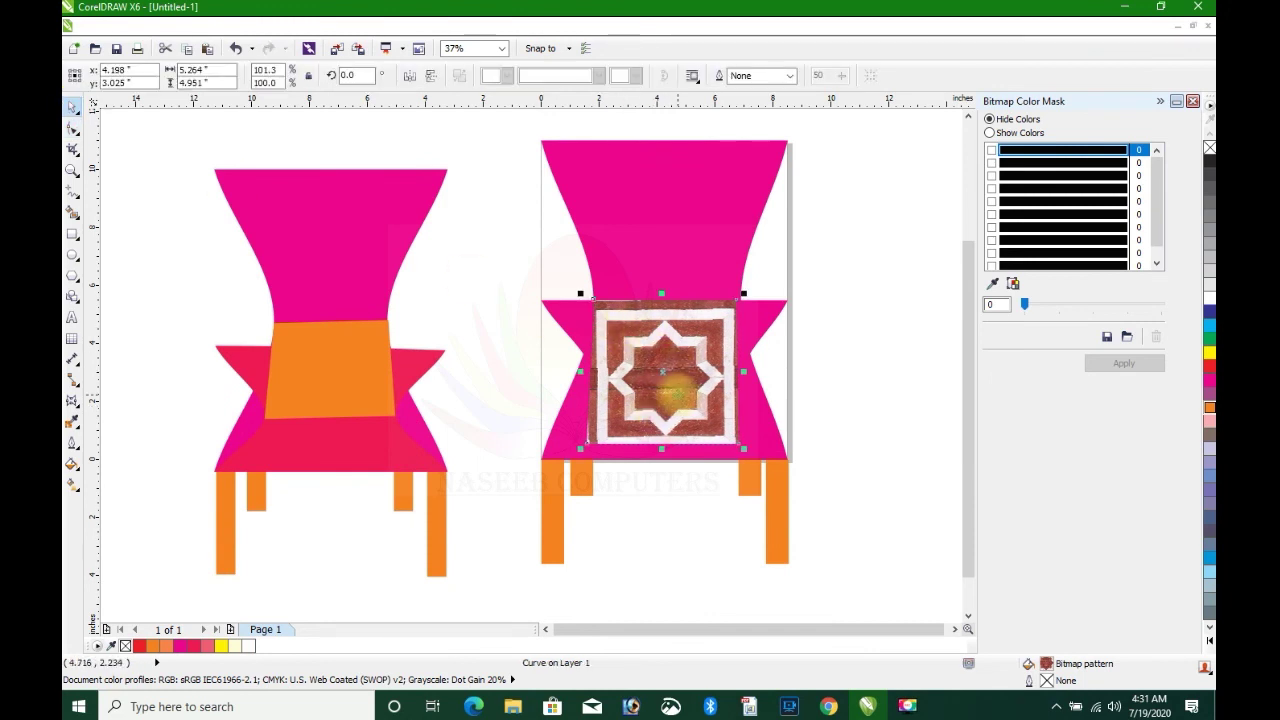
drag(678, 394, 676, 392)
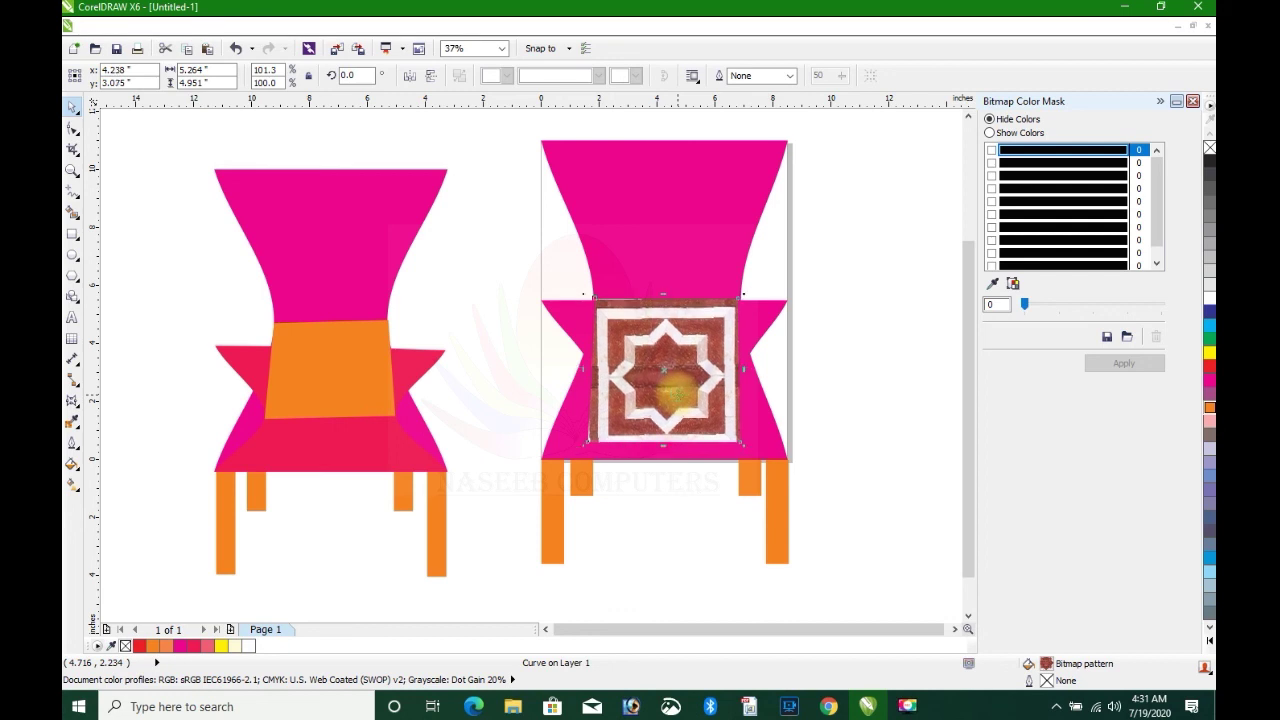
key(Right)
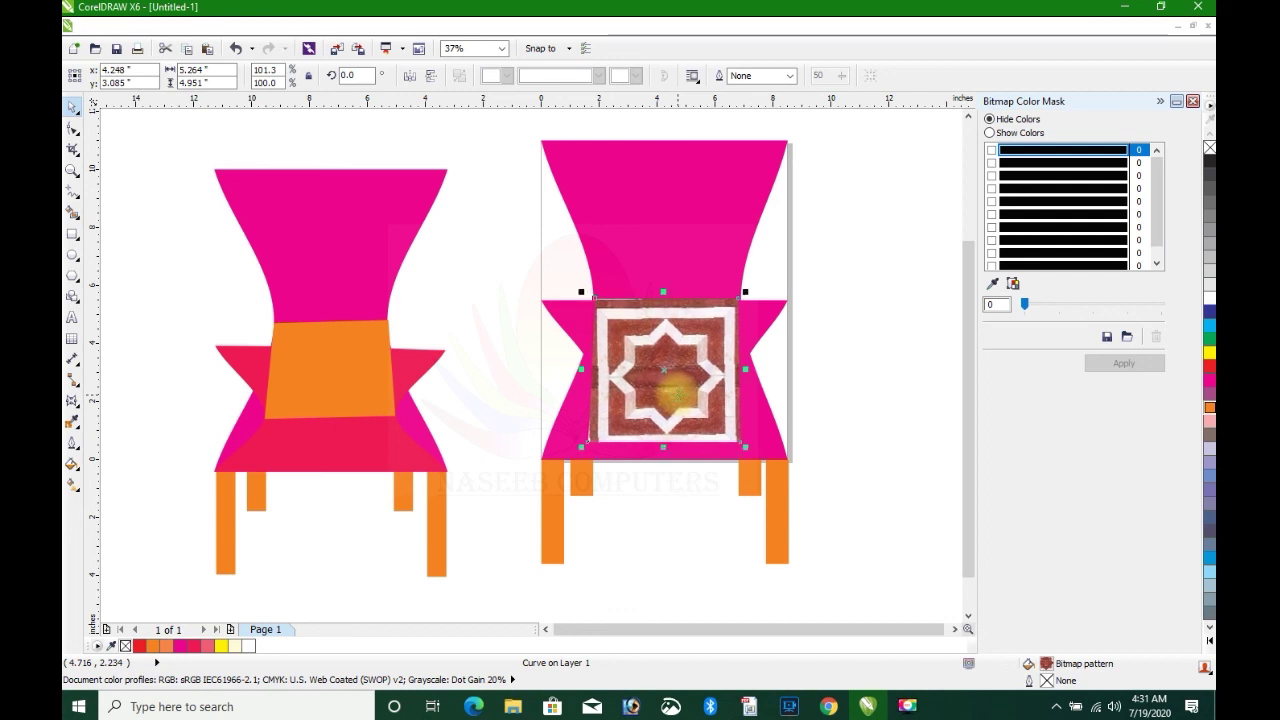
click(692, 543)
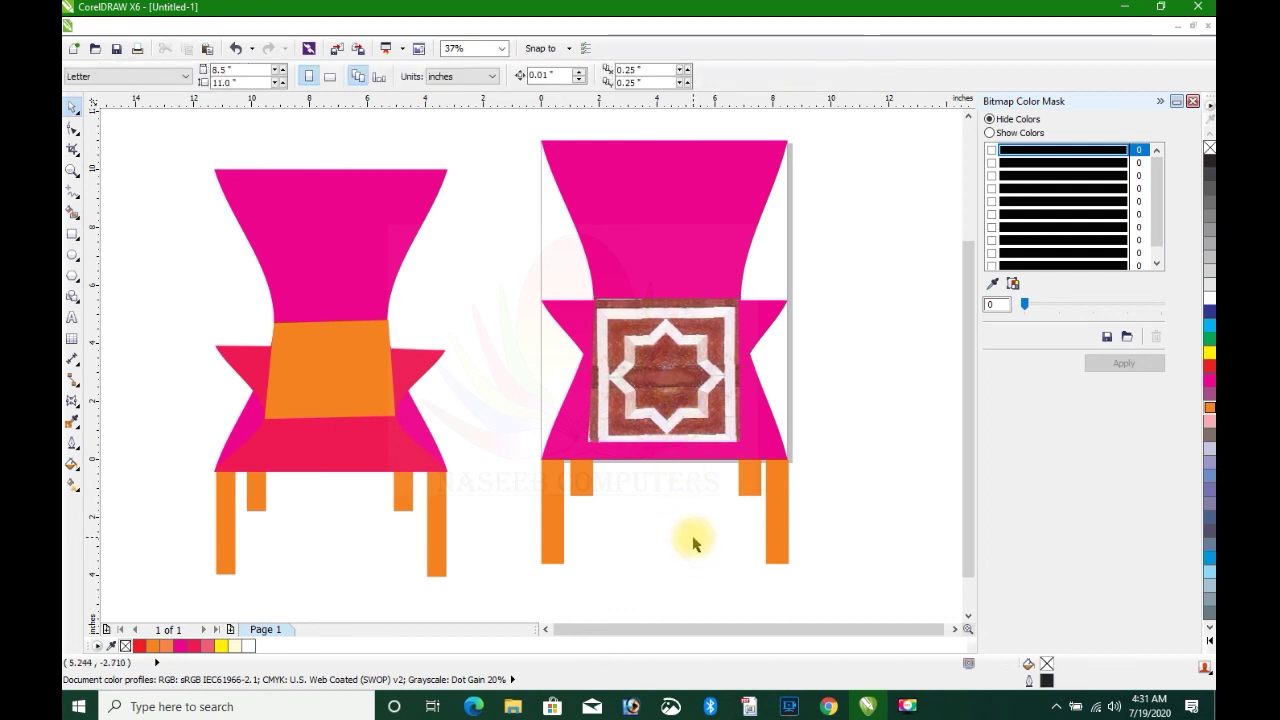